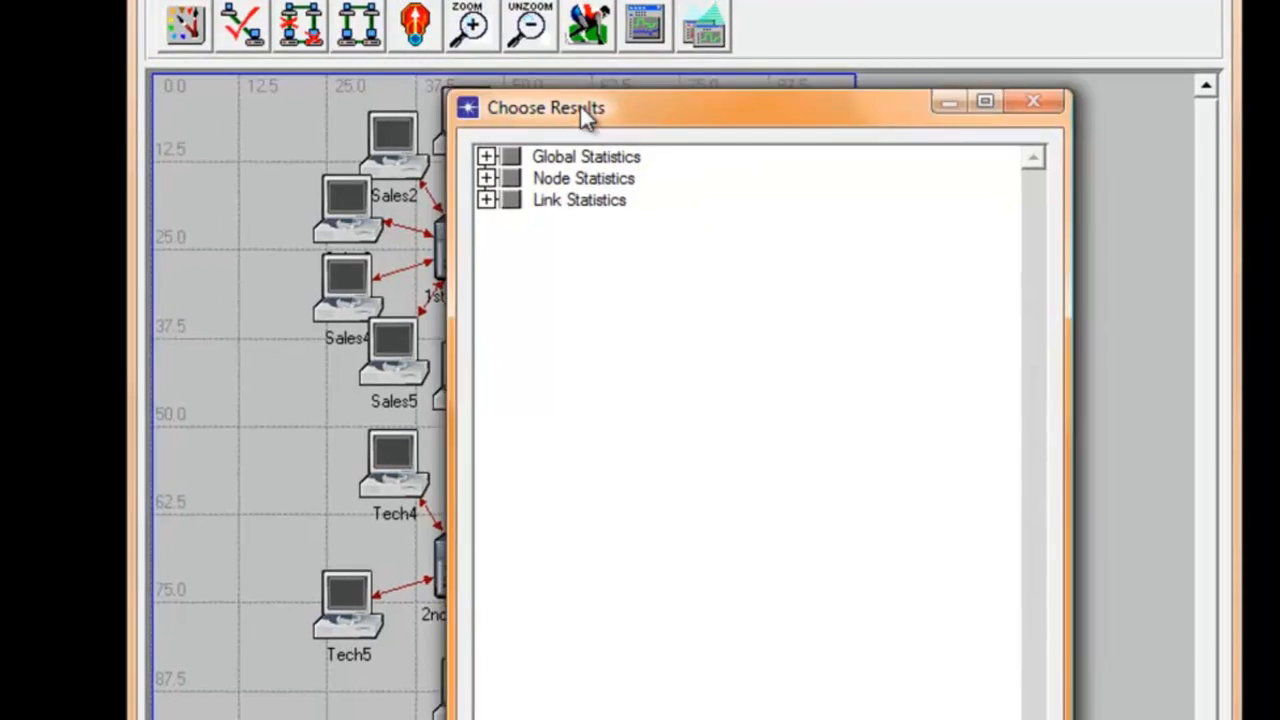
Step: Select the Ethernet Delay (sec) global statistic for collection in the simulation results
double_click(497, 108)
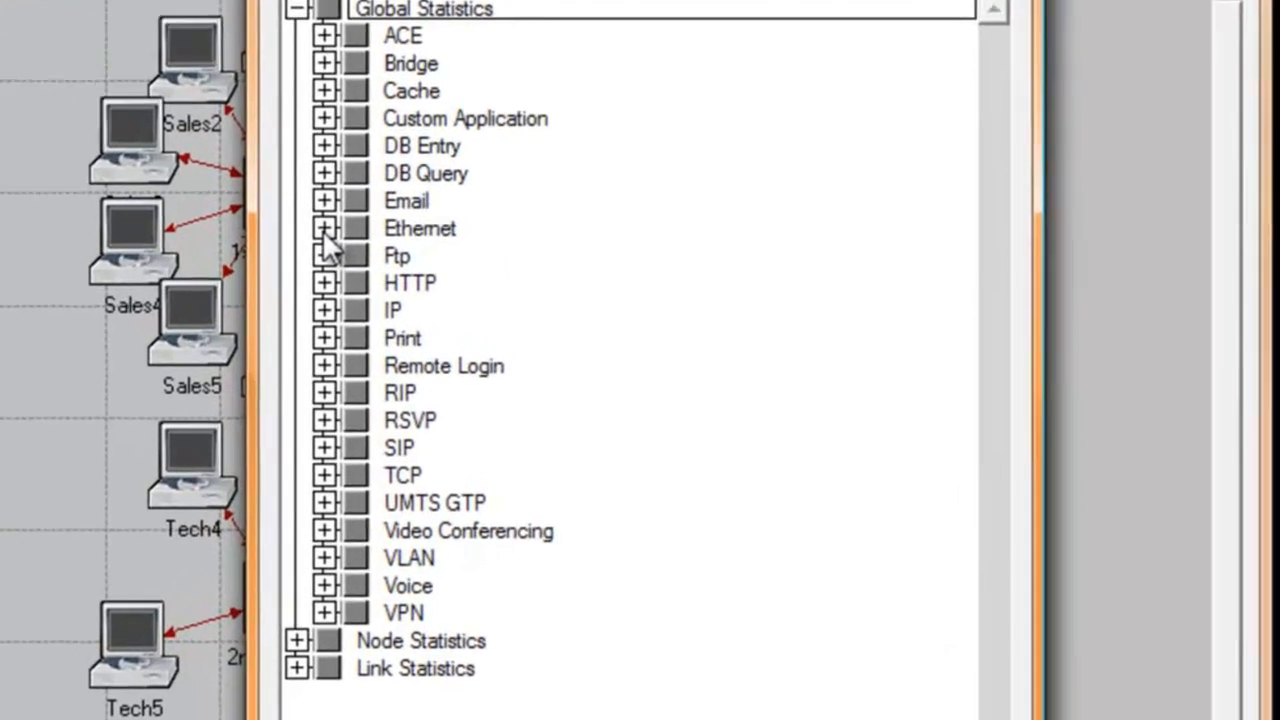
double_click(470, 268)
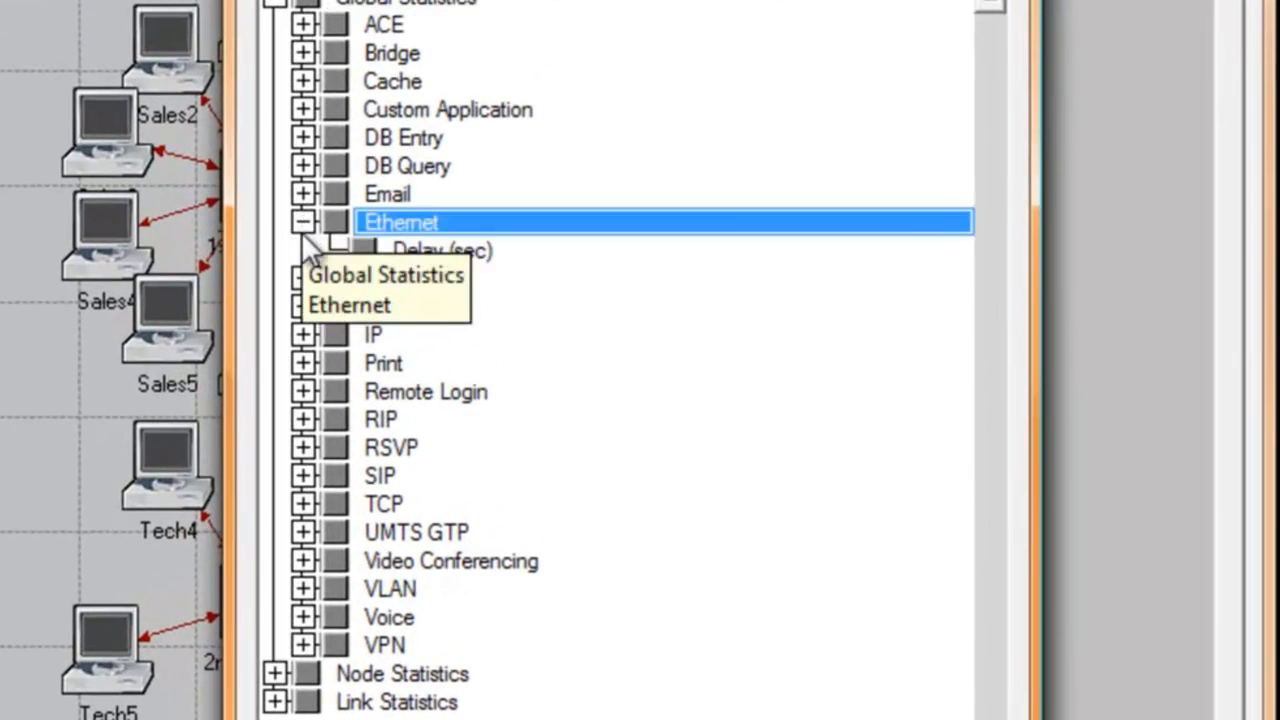
click(363, 250)
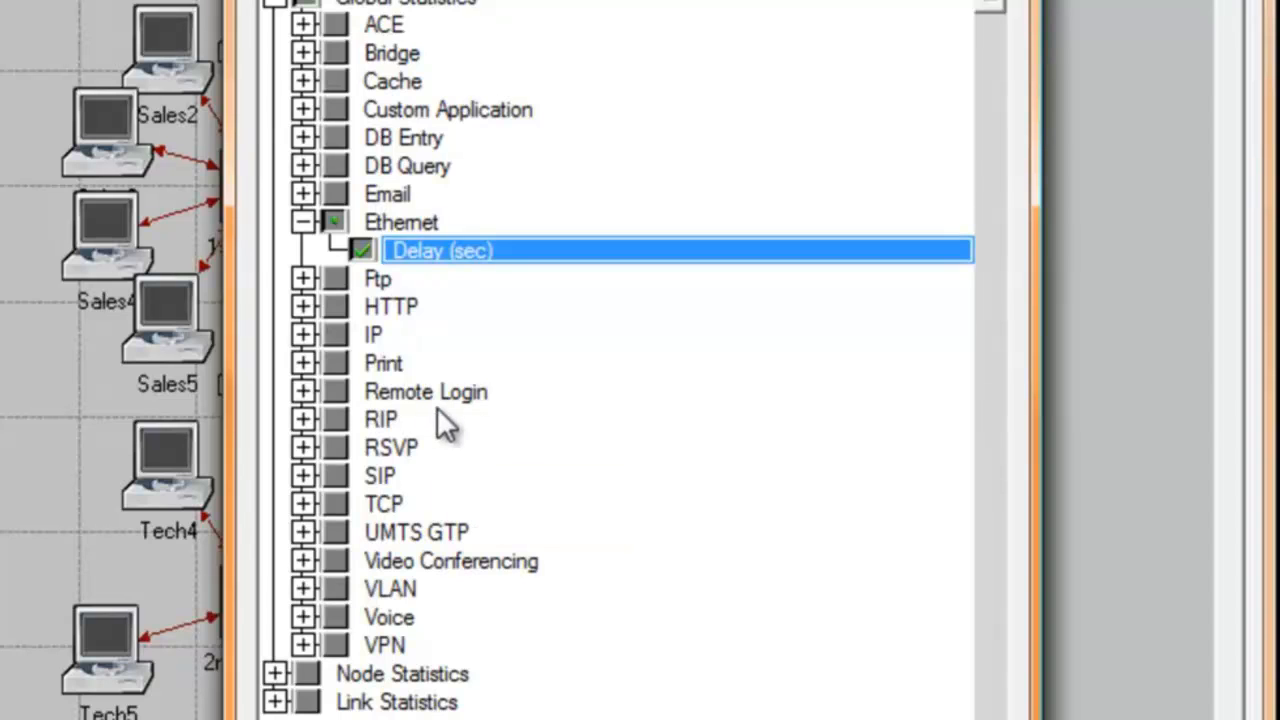
Step: Add the HTTP global statistics Traffic Received (packets/sec) and Traffic Sent (packets/sec), and accept the chosen results
click(303, 307)
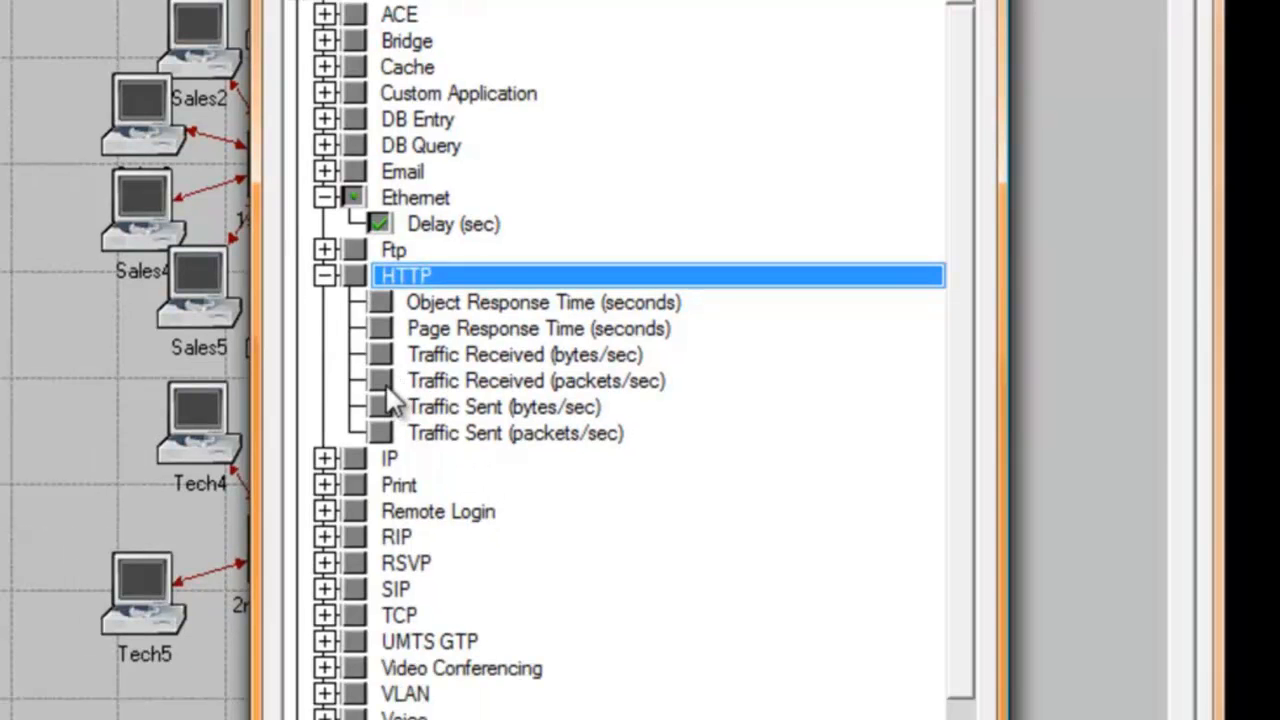
click(384, 379)
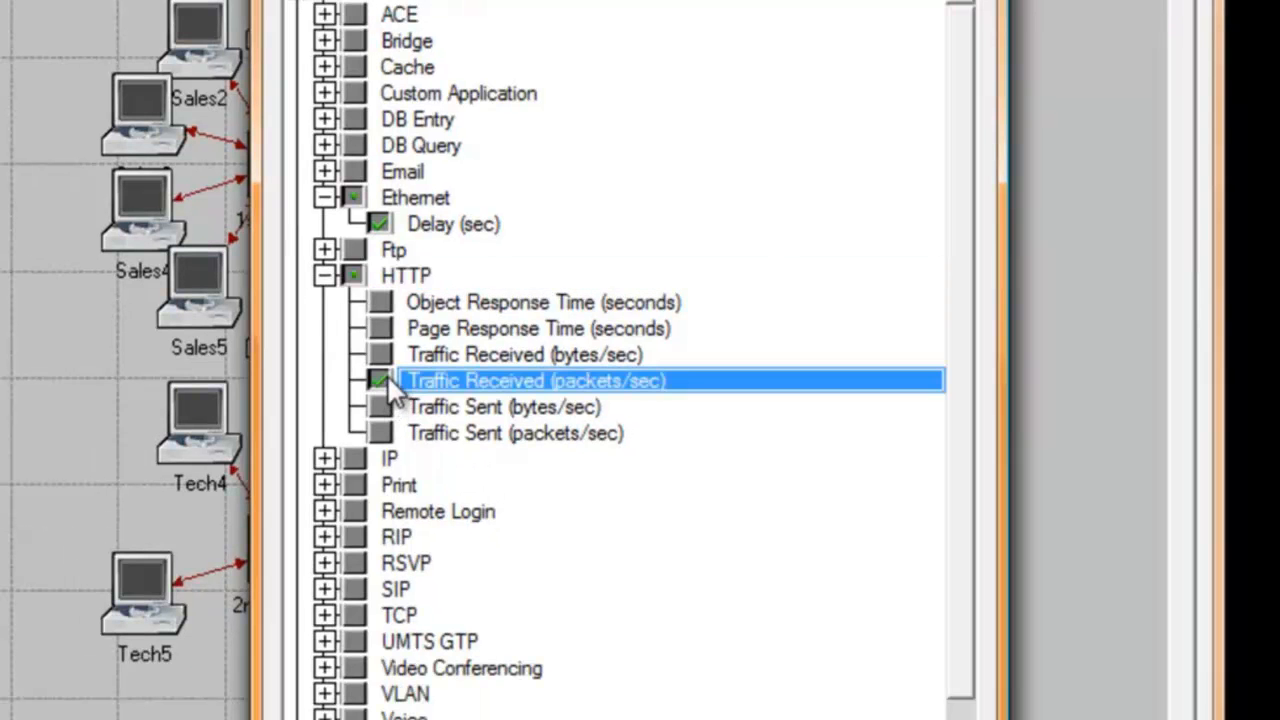
click(386, 436)
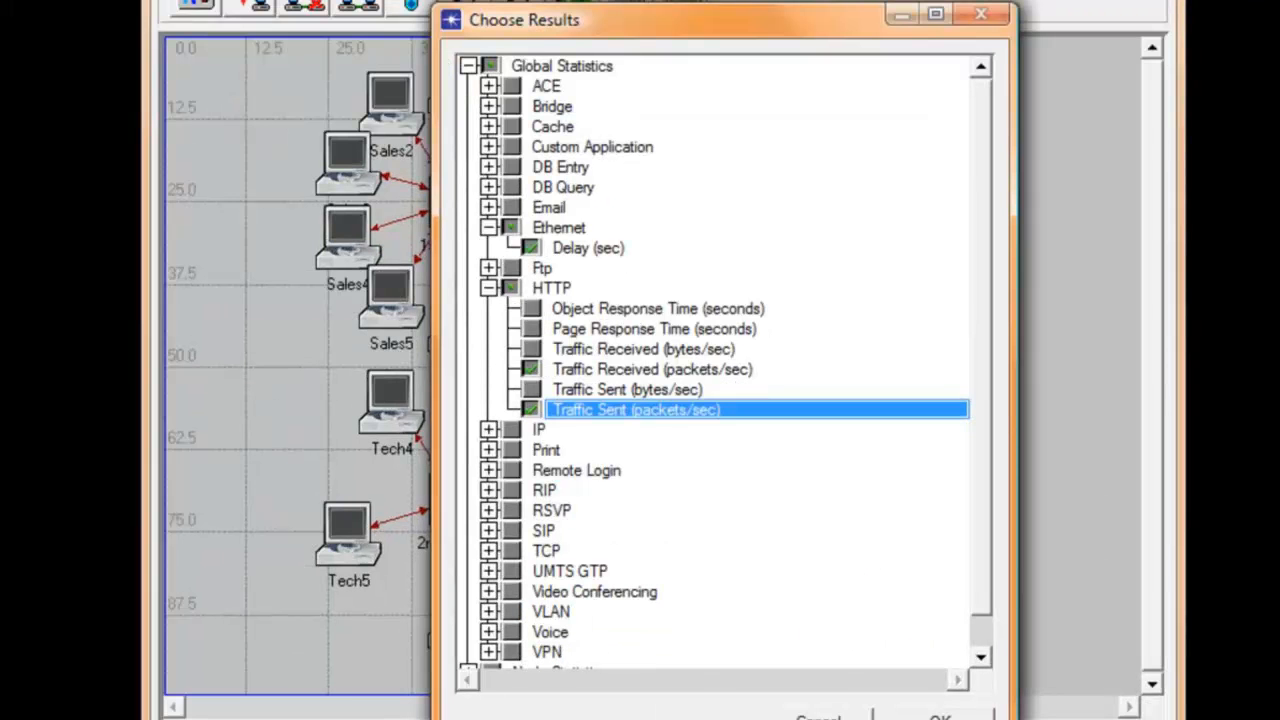
click(940, 716)
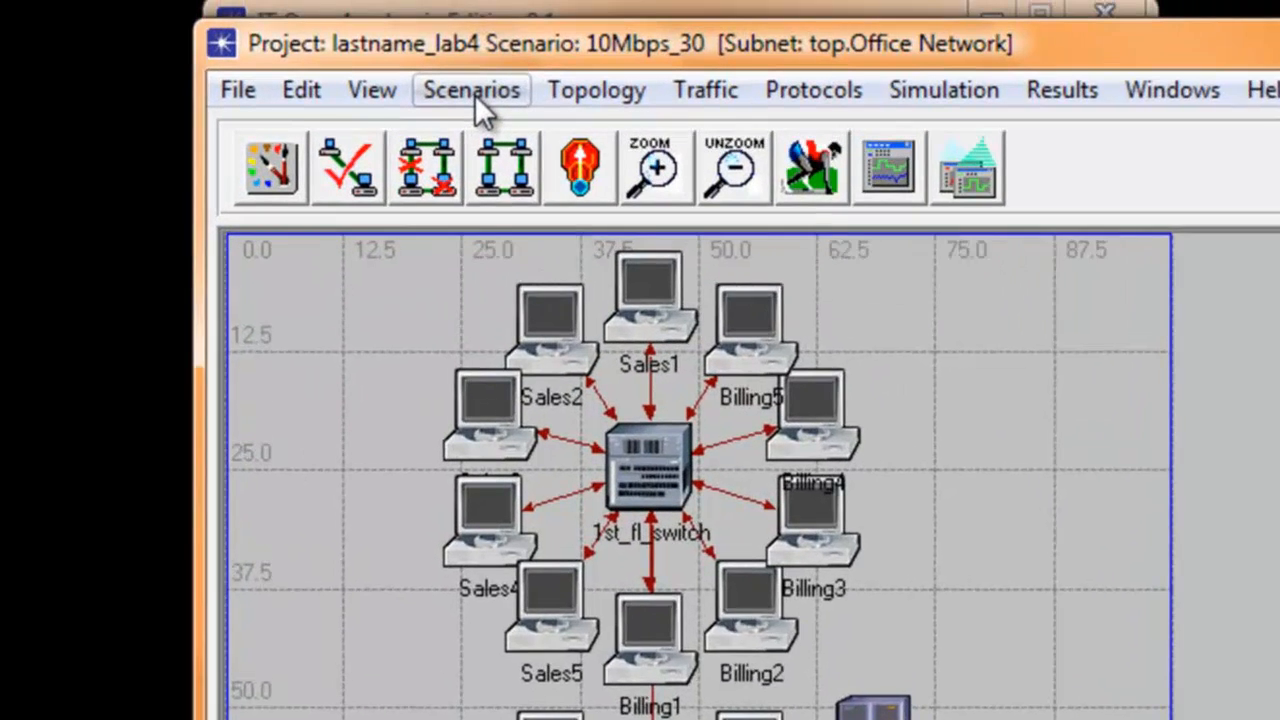
Step: Duplicate the 10Mbps_30 scenario, replacing the end of the suggested scenario name with 0
click(474, 94)
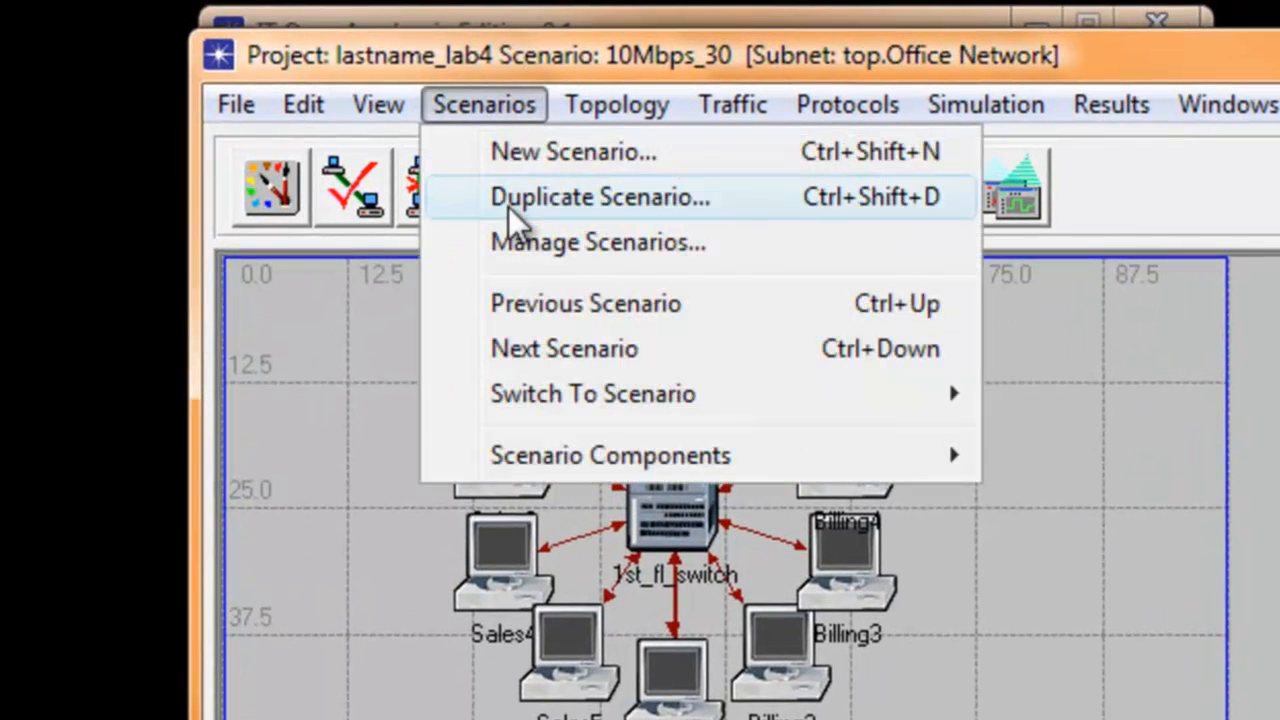
click(508, 206)
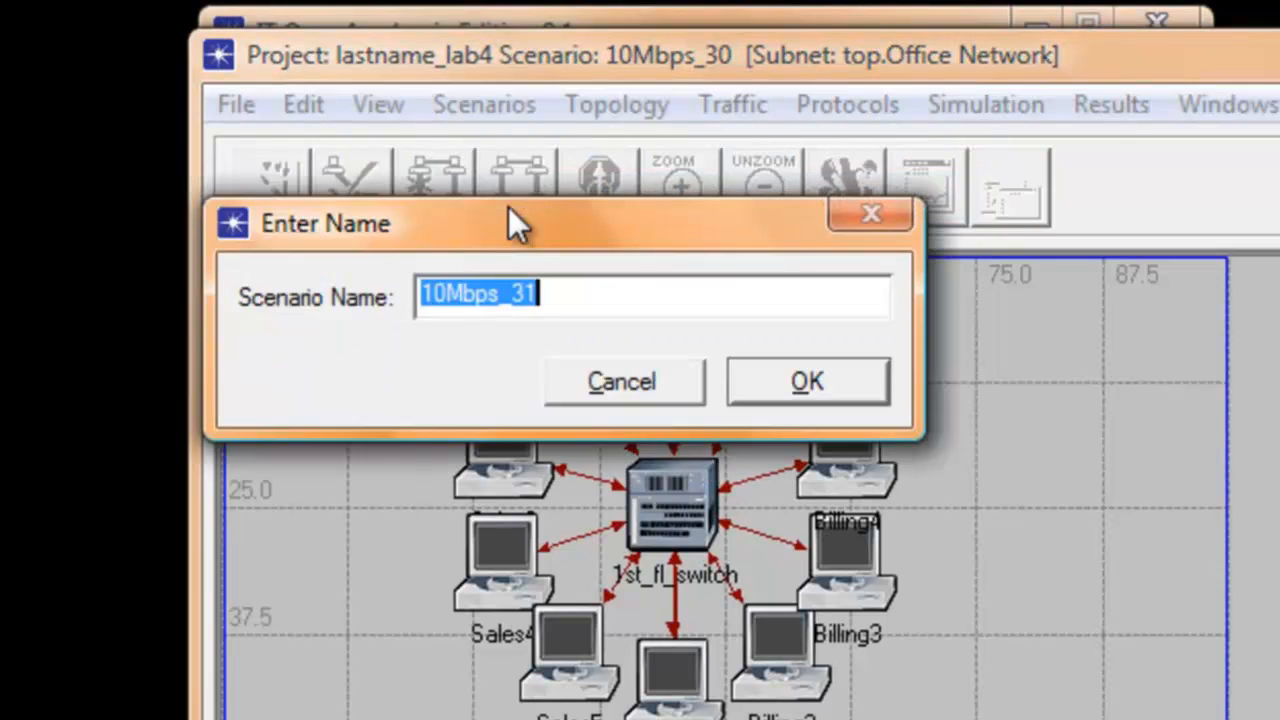
click(560, 295)
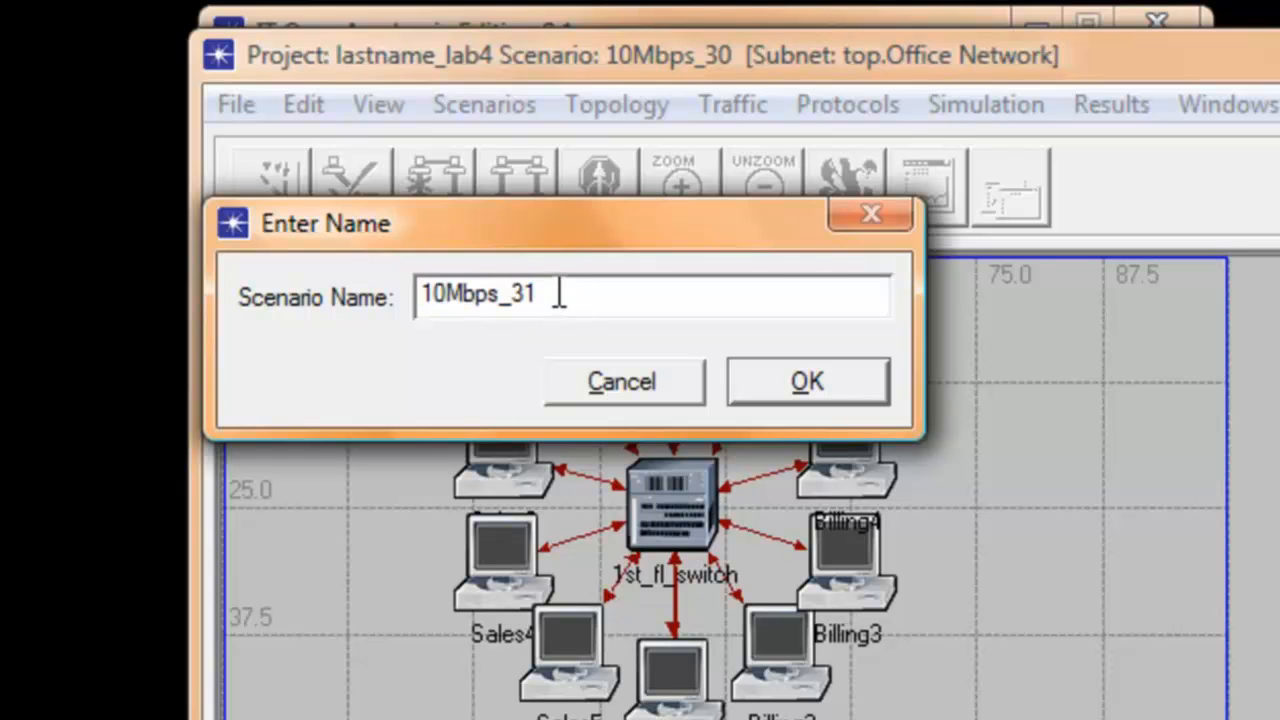
key(BackSpace)
text(0)
click(803, 384)
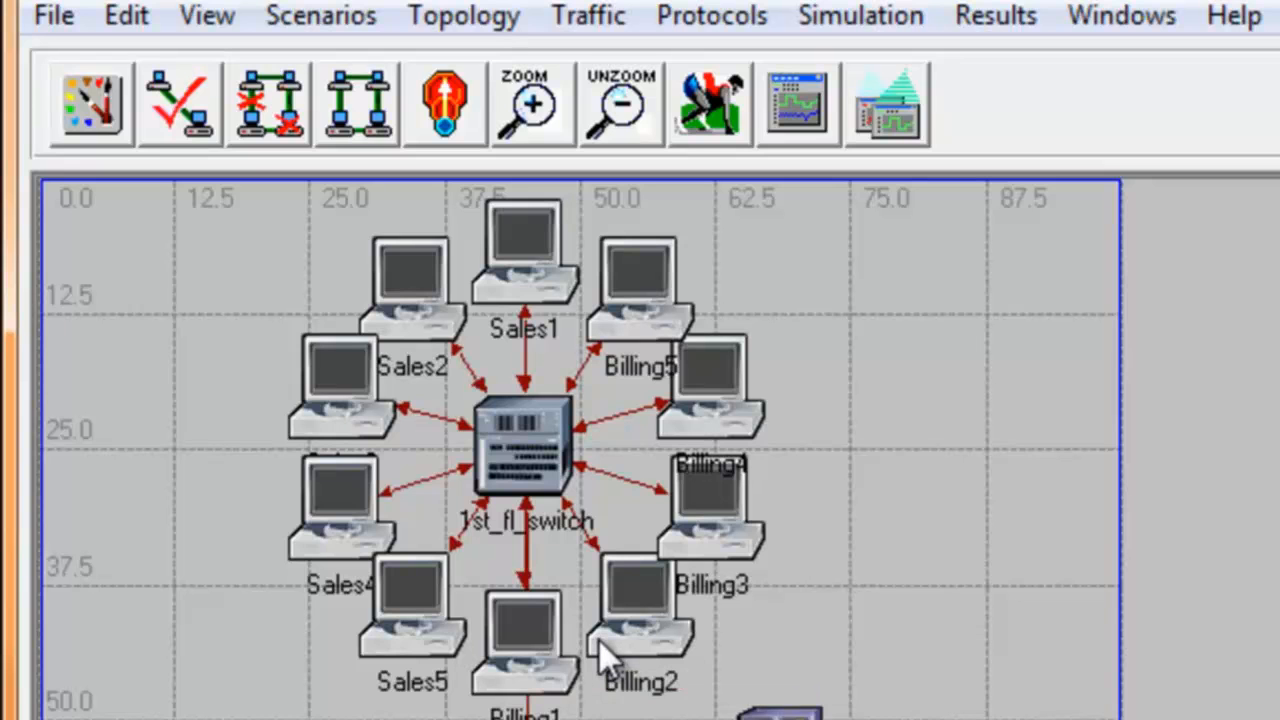
Step: Change the model of 1st_fl_switch to ethernet32_switch in its attributes
right_click(523, 480)
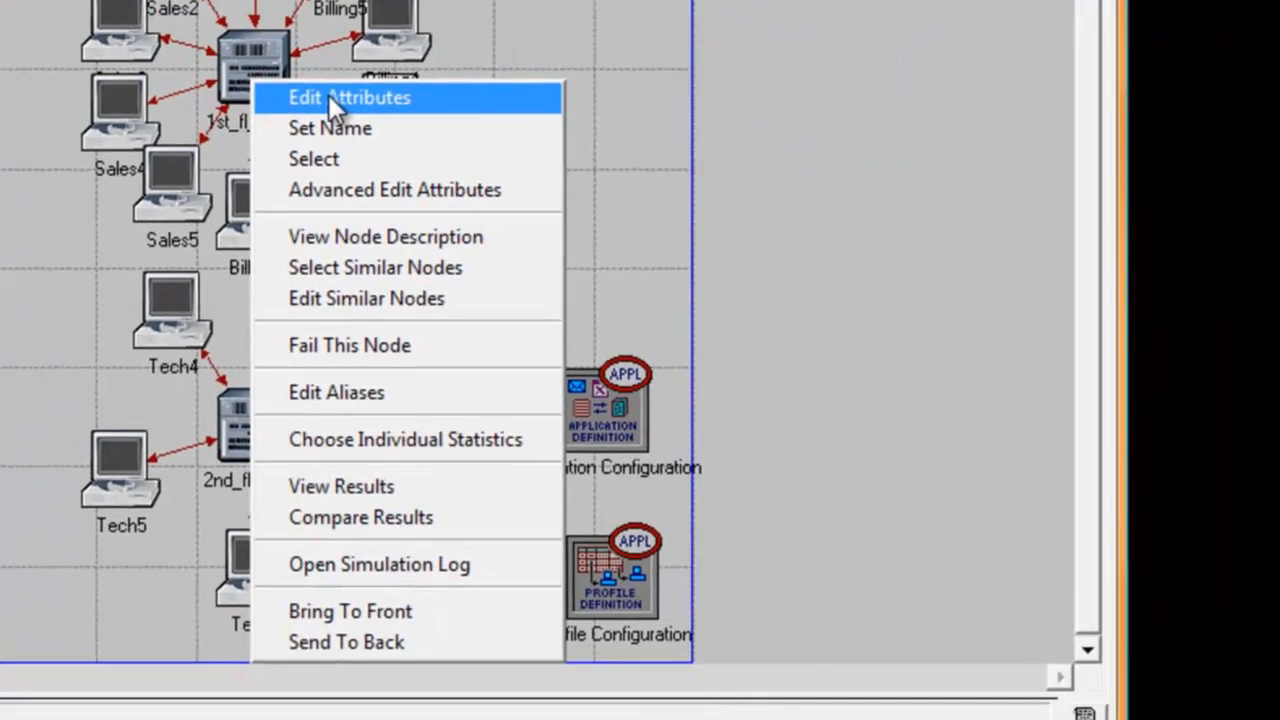
click(626, 487)
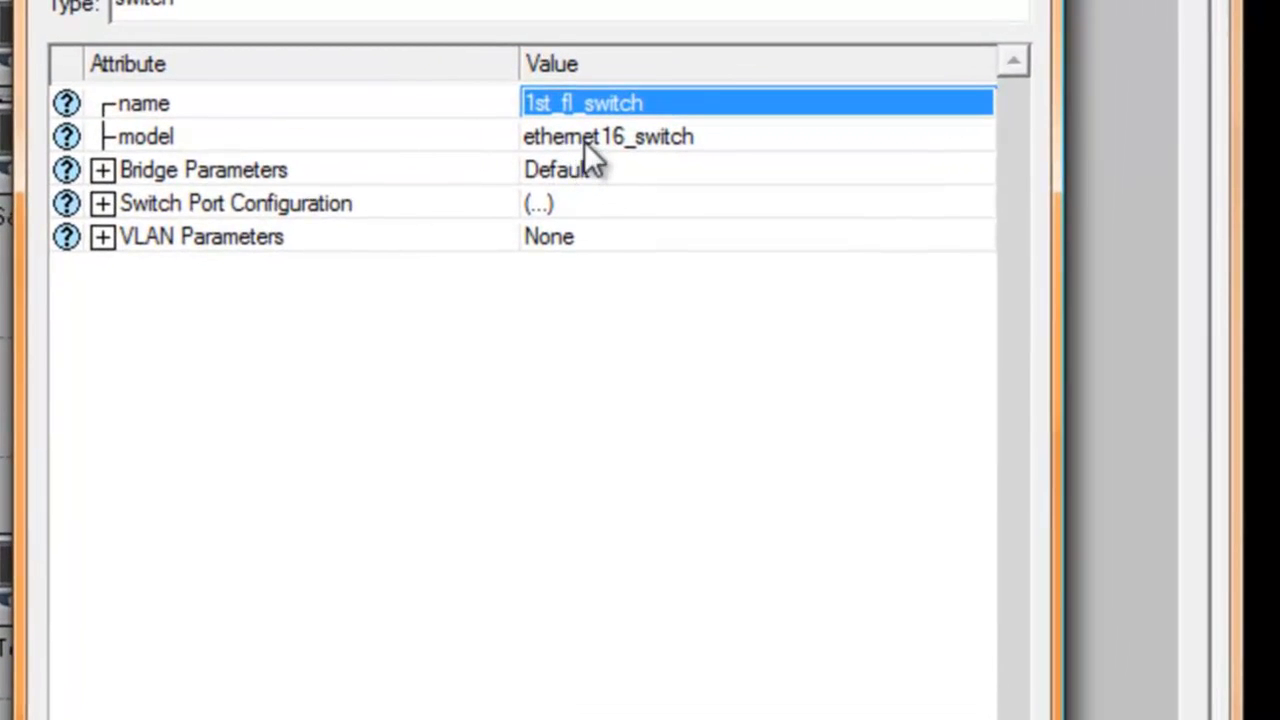
click(590, 141)
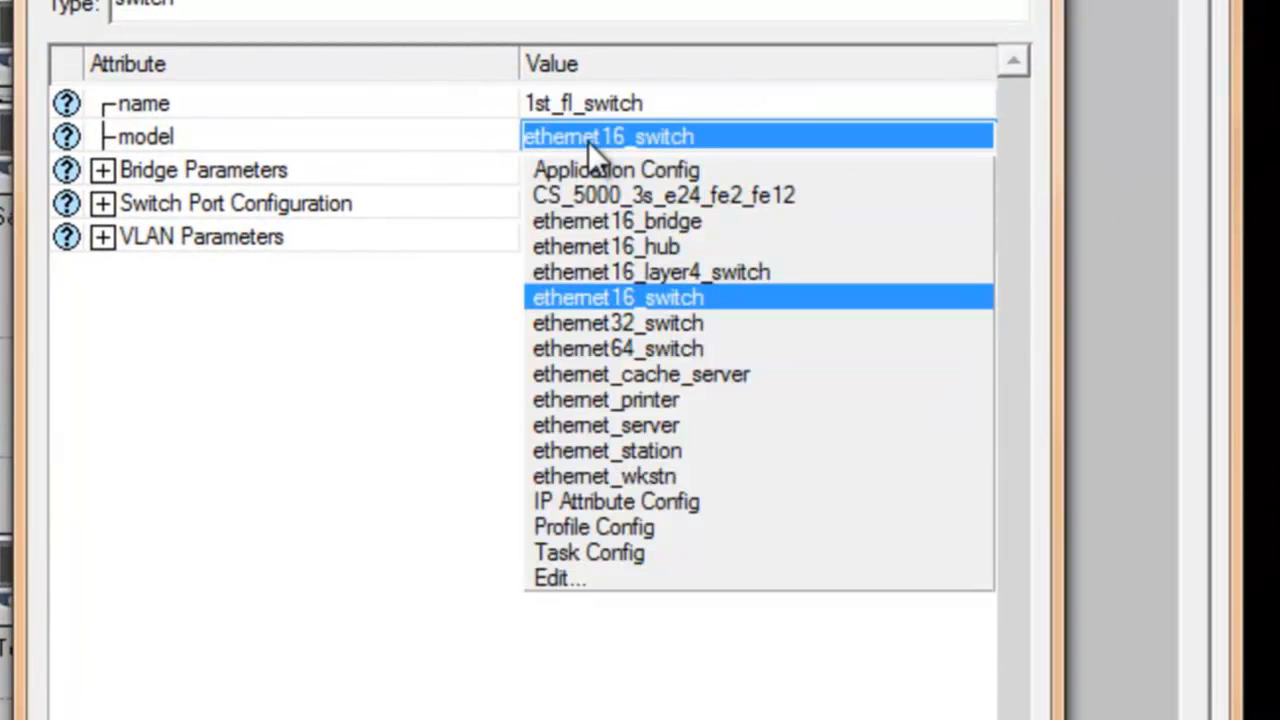
click(607, 322)
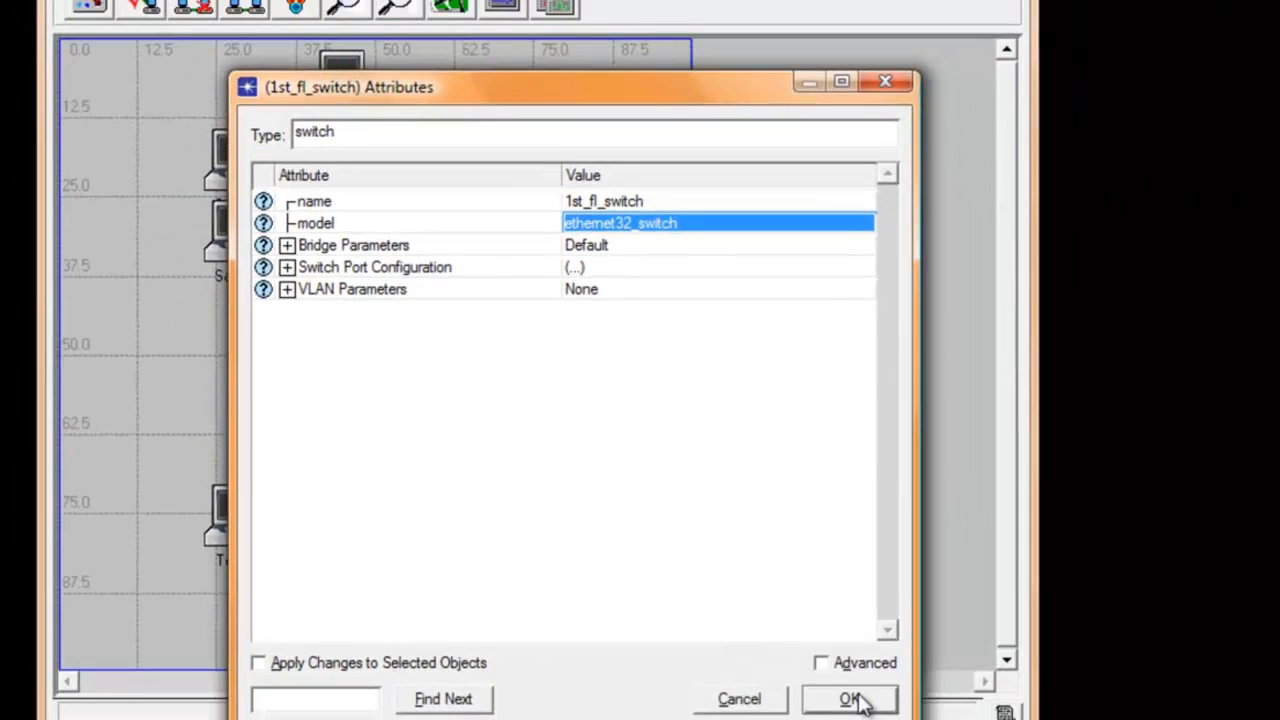
click(849, 699)
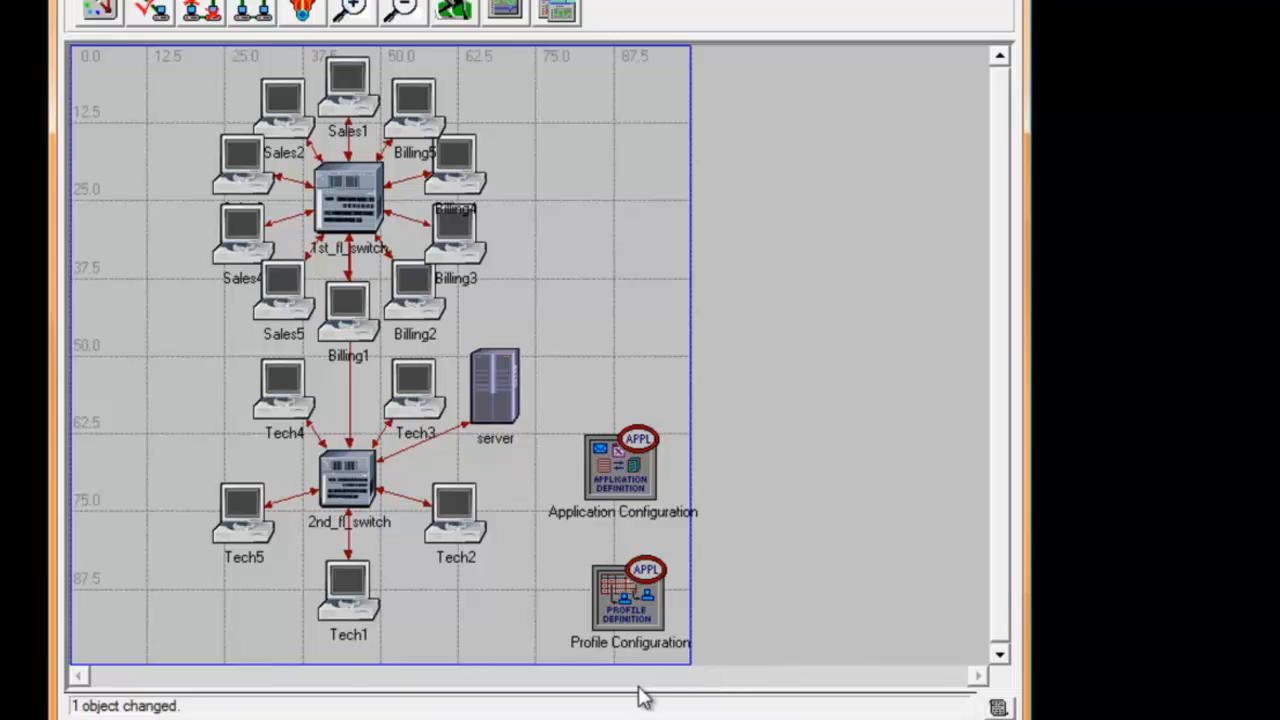
Step: Examine the Bridge Parameters of 2nd_fl_switch, including its packet service rate, and close its attributes
right_click(355, 487)
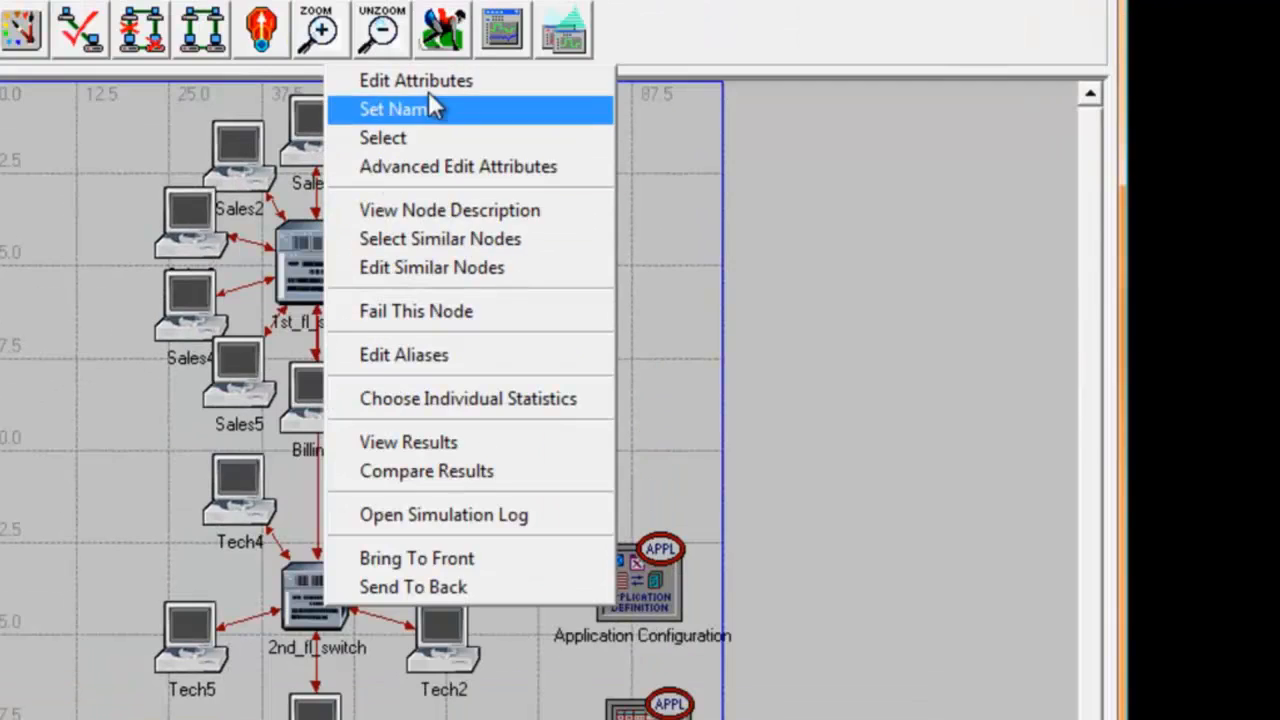
click(429, 100)
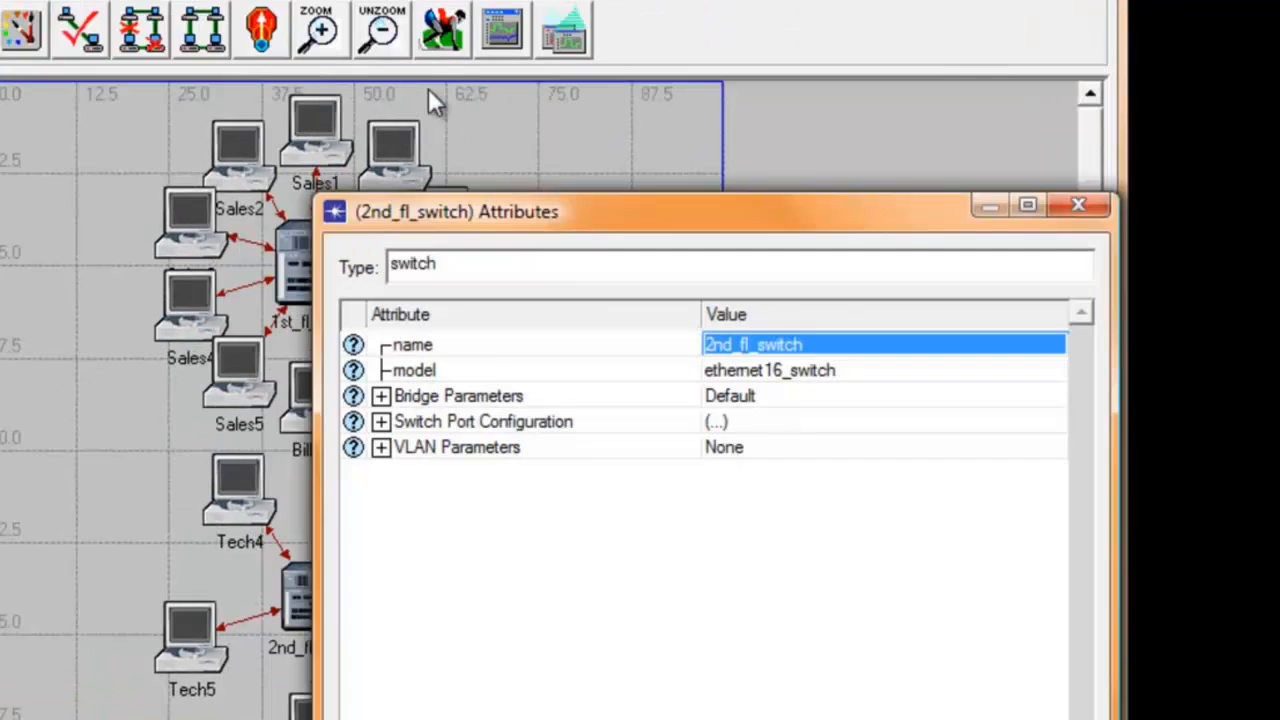
drag(574, 204, 466, 100)
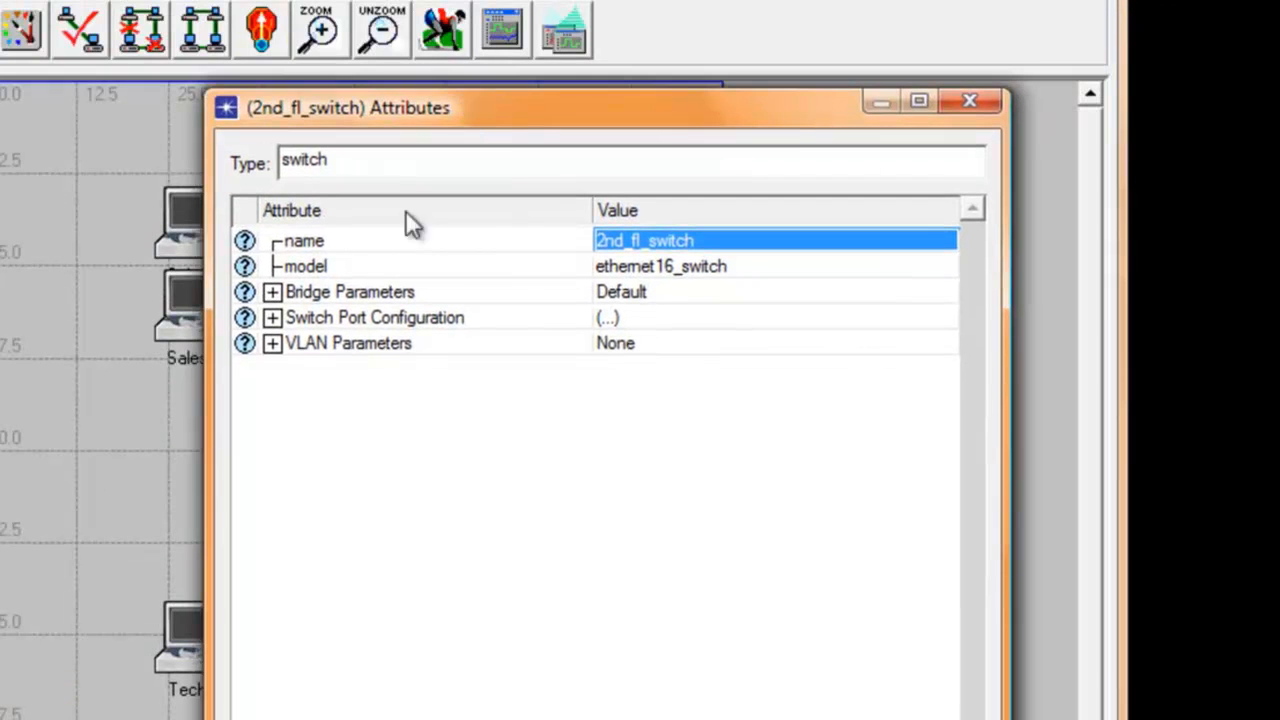
click(272, 291)
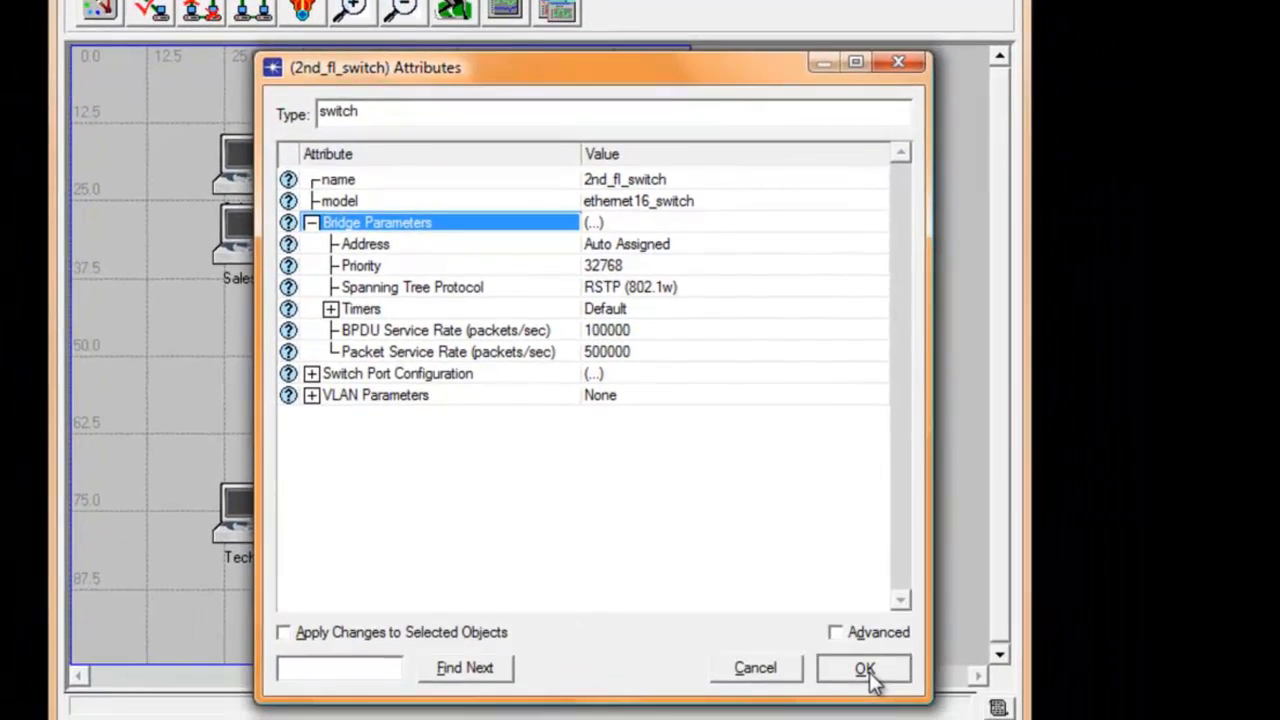
click(871, 677)
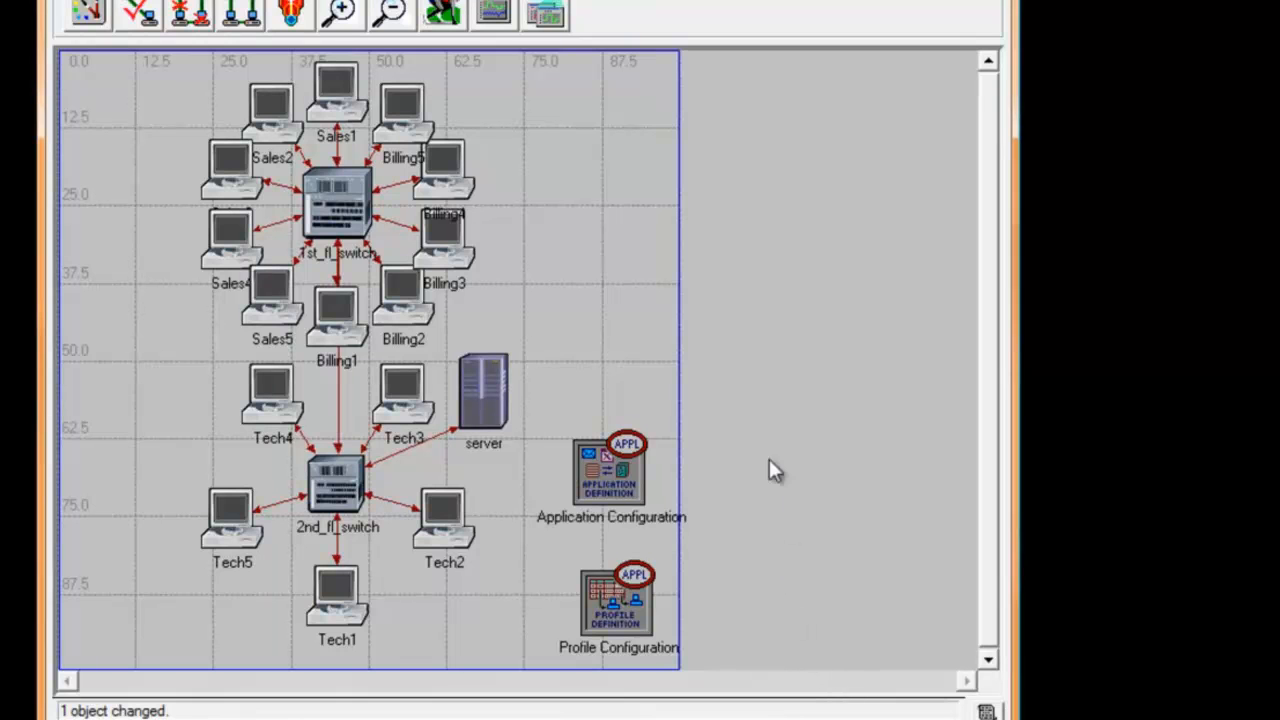
right_click(612, 352)
click(598, 369)
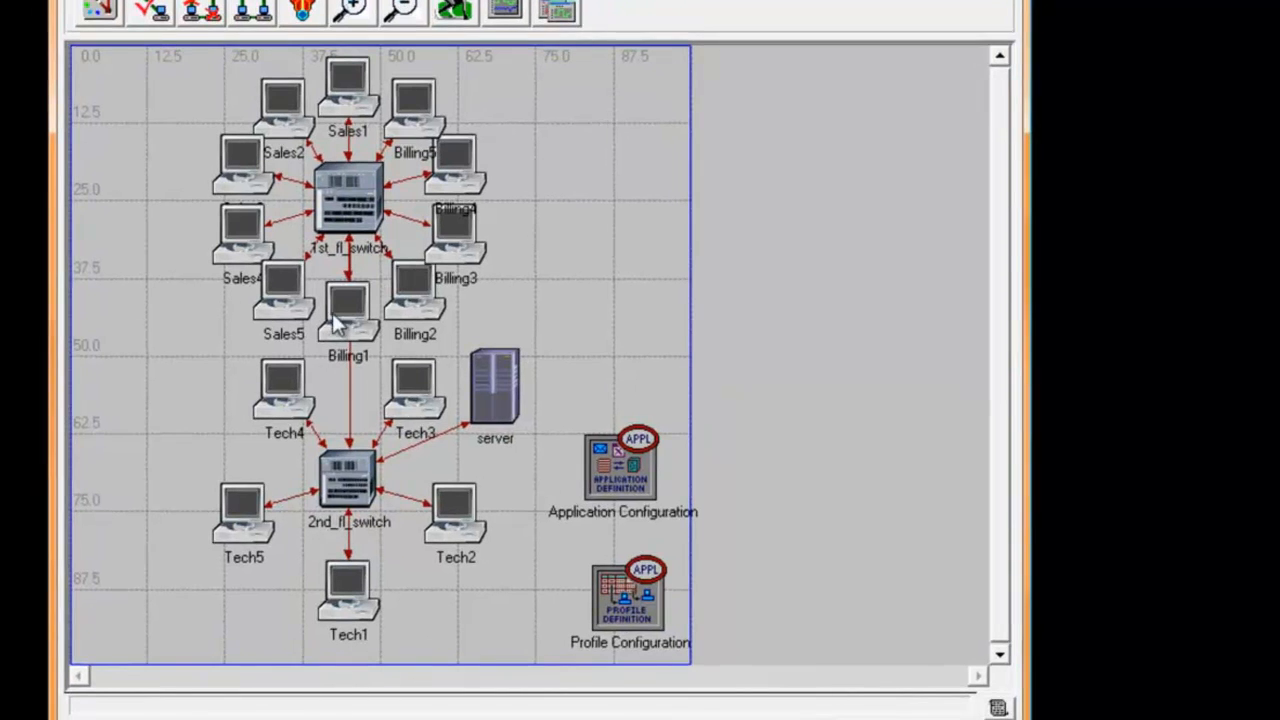
Step: Copy workstations Billing1 to Billing5 with their links and place the duplicates to the right of the originals
click(354, 310)
shift+click(416, 288)
shift+click(458, 245)
shift+click(492, 47)
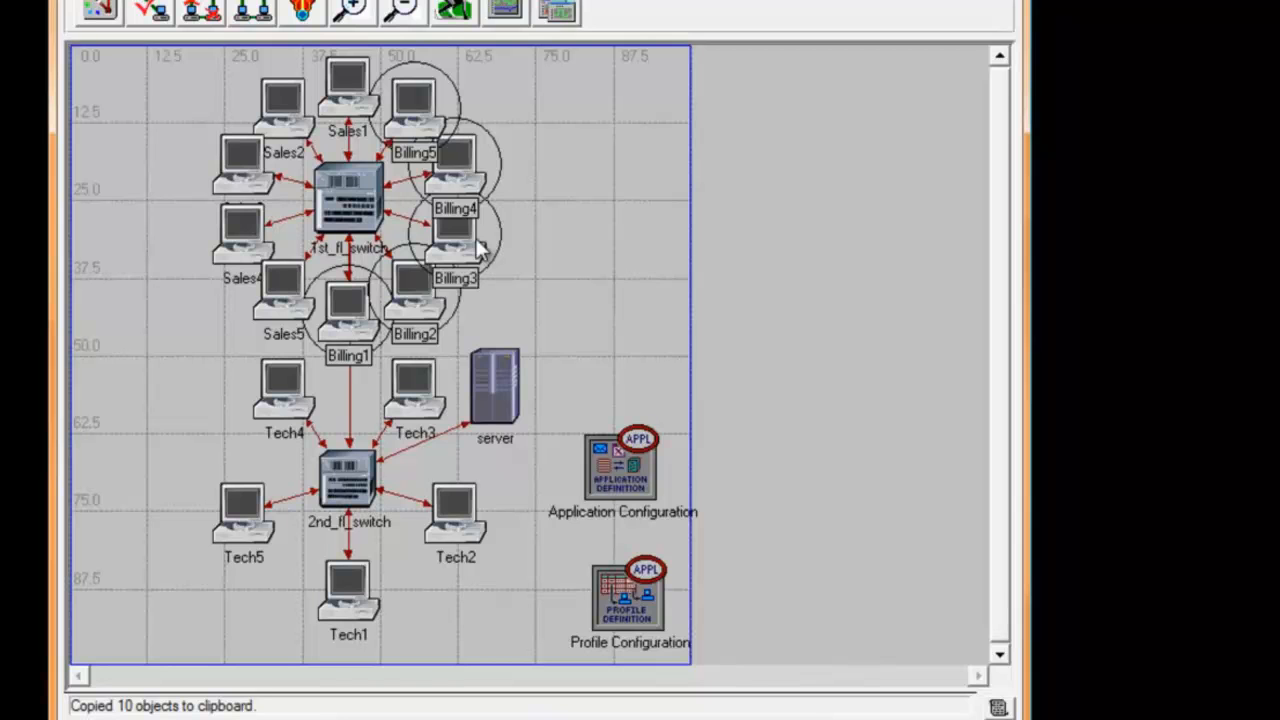
key(ctrl+v)
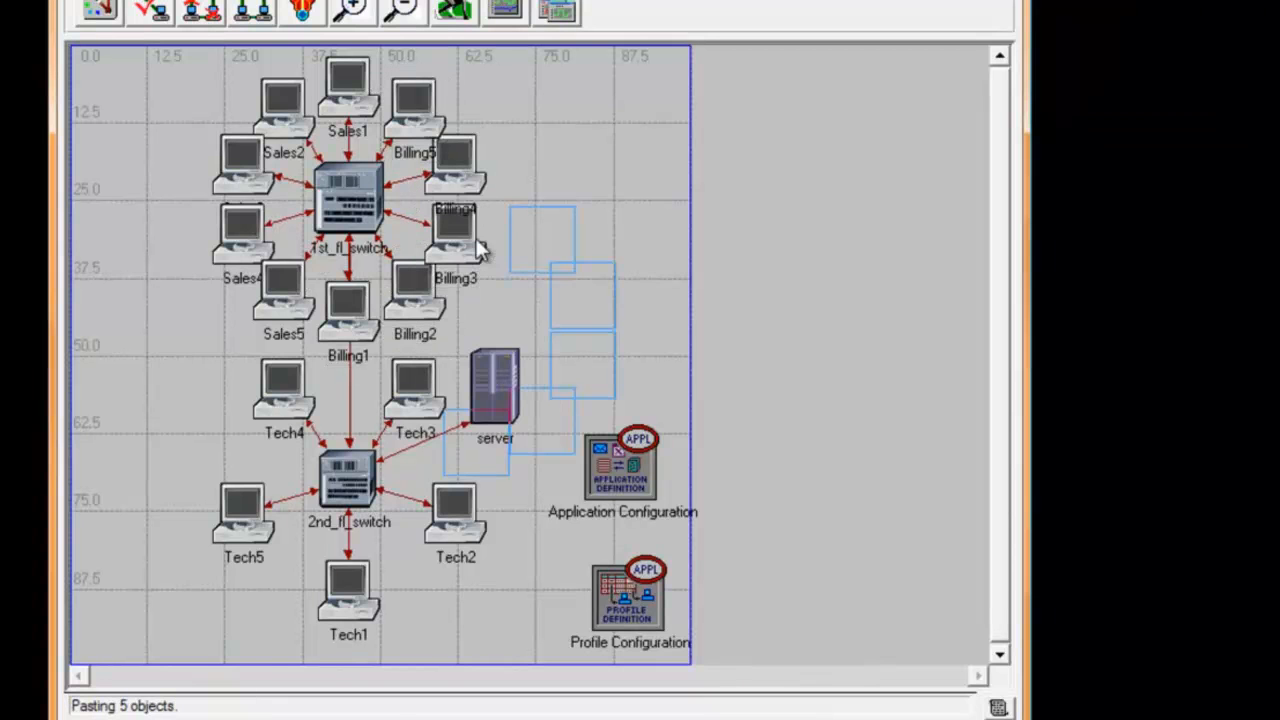
click(535, 112)
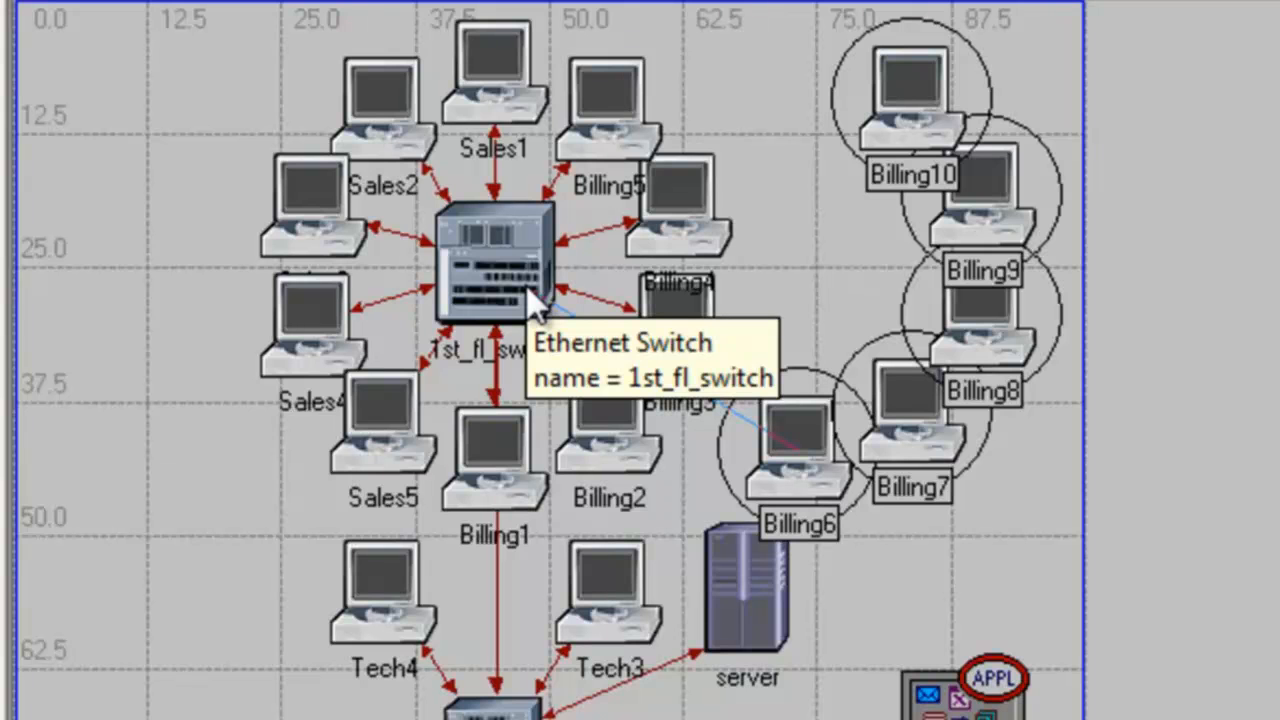
Step: Connect the links of the five pasted Billing workstations to 1st_fl_switch
click(526, 285)
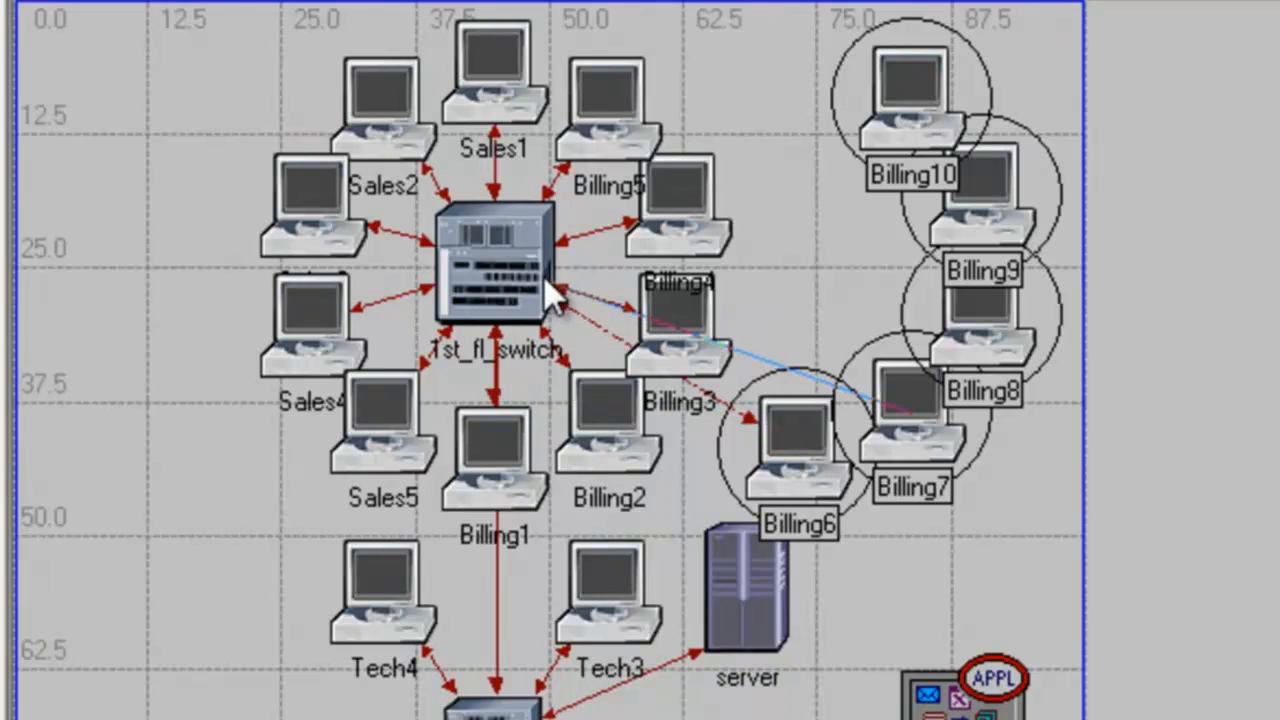
click(521, 267)
click(521, 267)
click(521, 267)
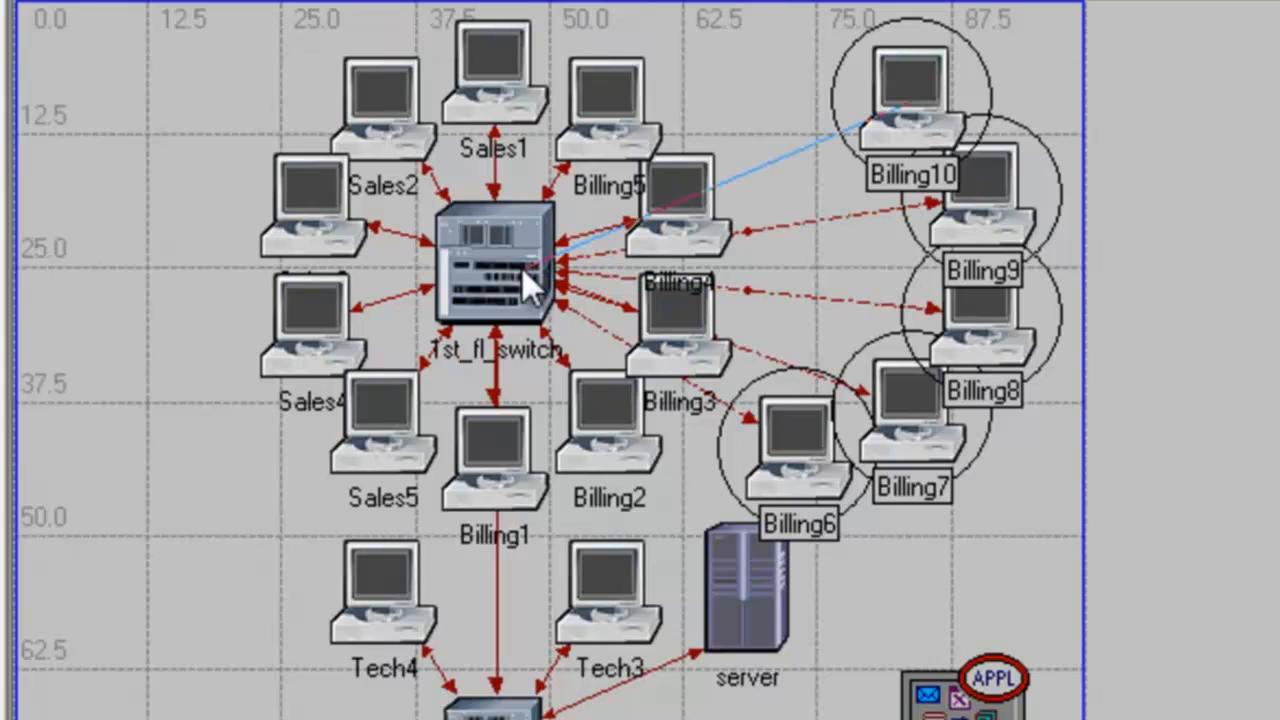
click(521, 267)
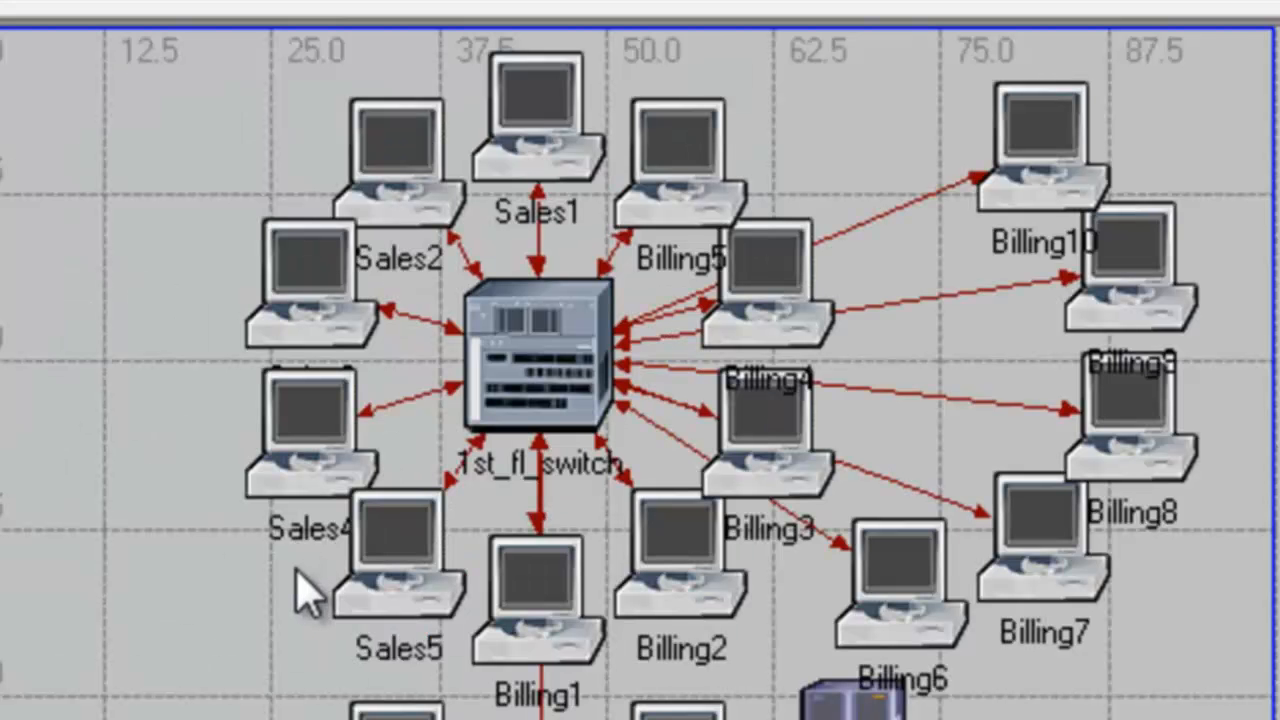
Step: Copy workstations Sales1 to Sales5 with their links and place the duplicates to the left of the originals
click(403, 582)
shift+click(312, 455)
shift+click(313, 315)
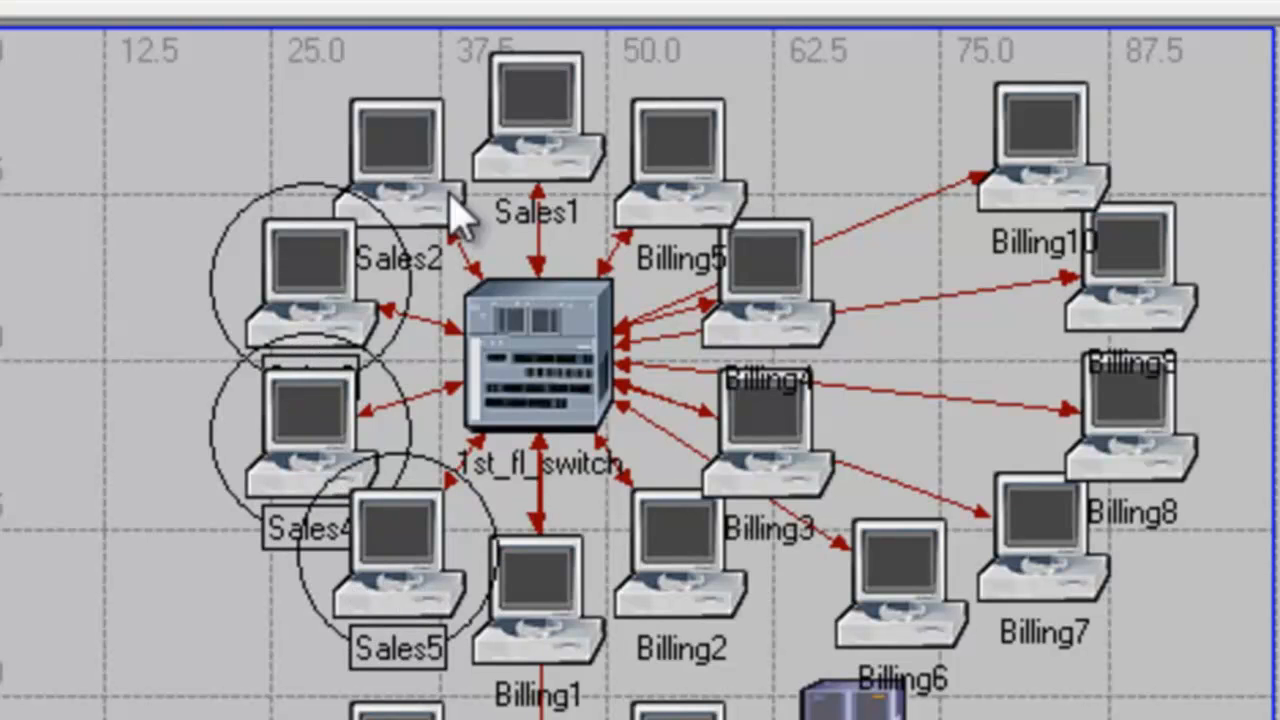
shift+click(428, 185)
shift+click(533, 150)
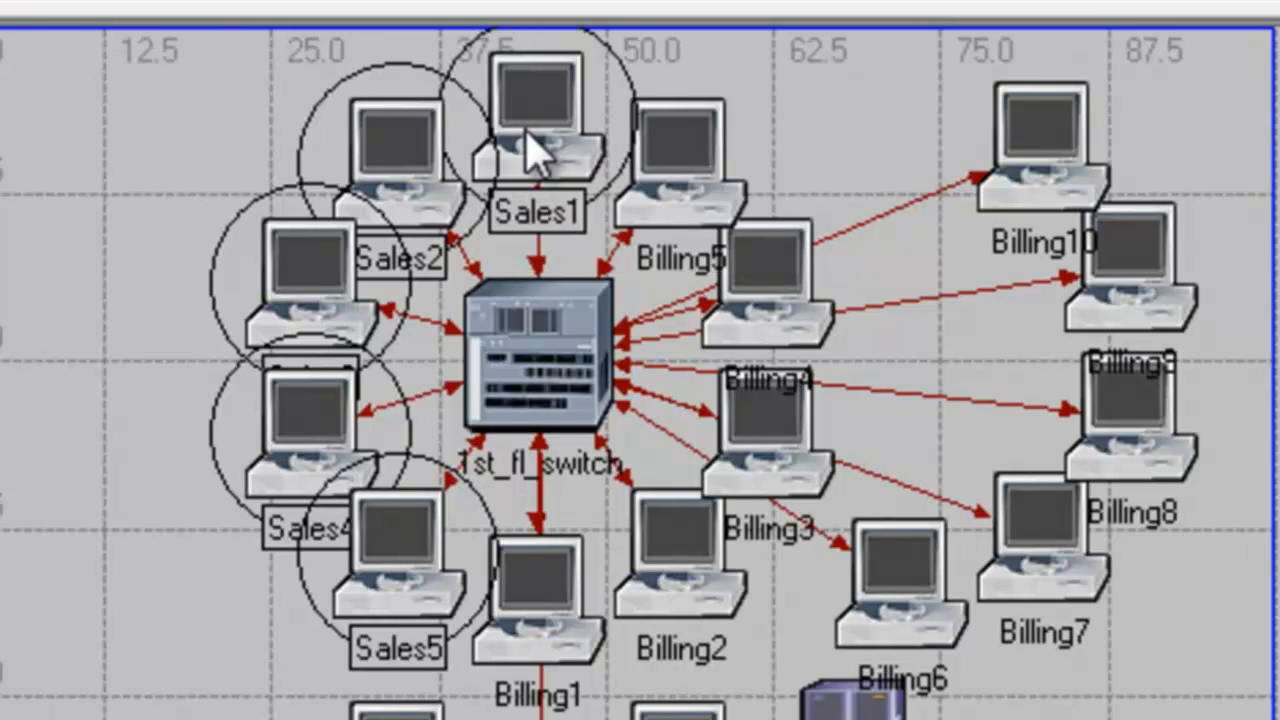
key(ctrl+v)
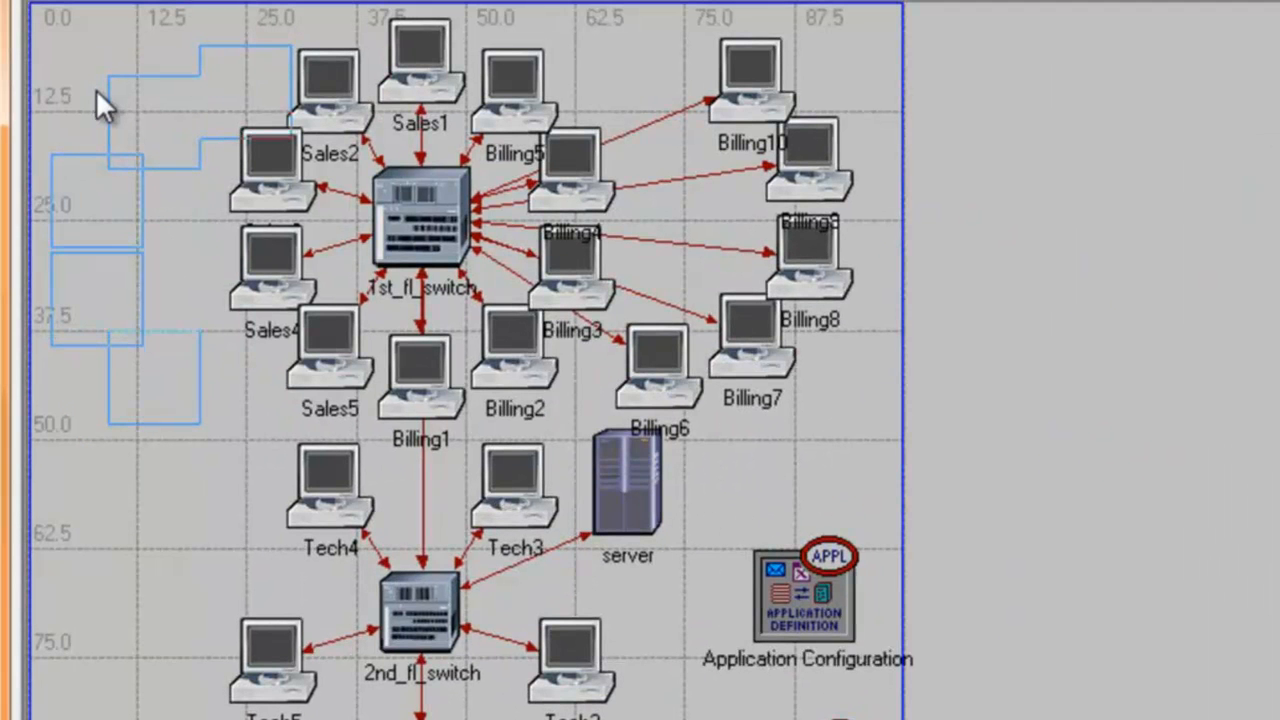
click(96, 88)
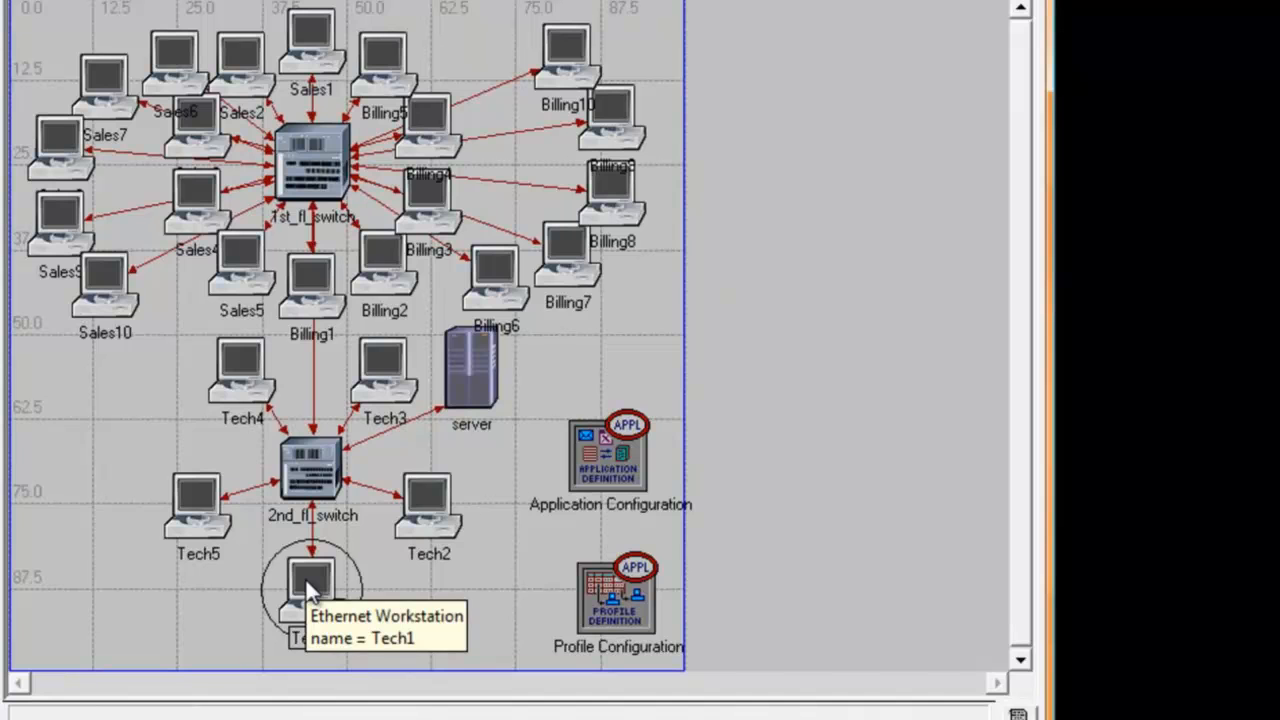
Step: Duplicate the Tech1 workstation with its link, placing it between Tech1 and Tech2 and connecting it to 2nd_fl_switch
key(ctrl+c)
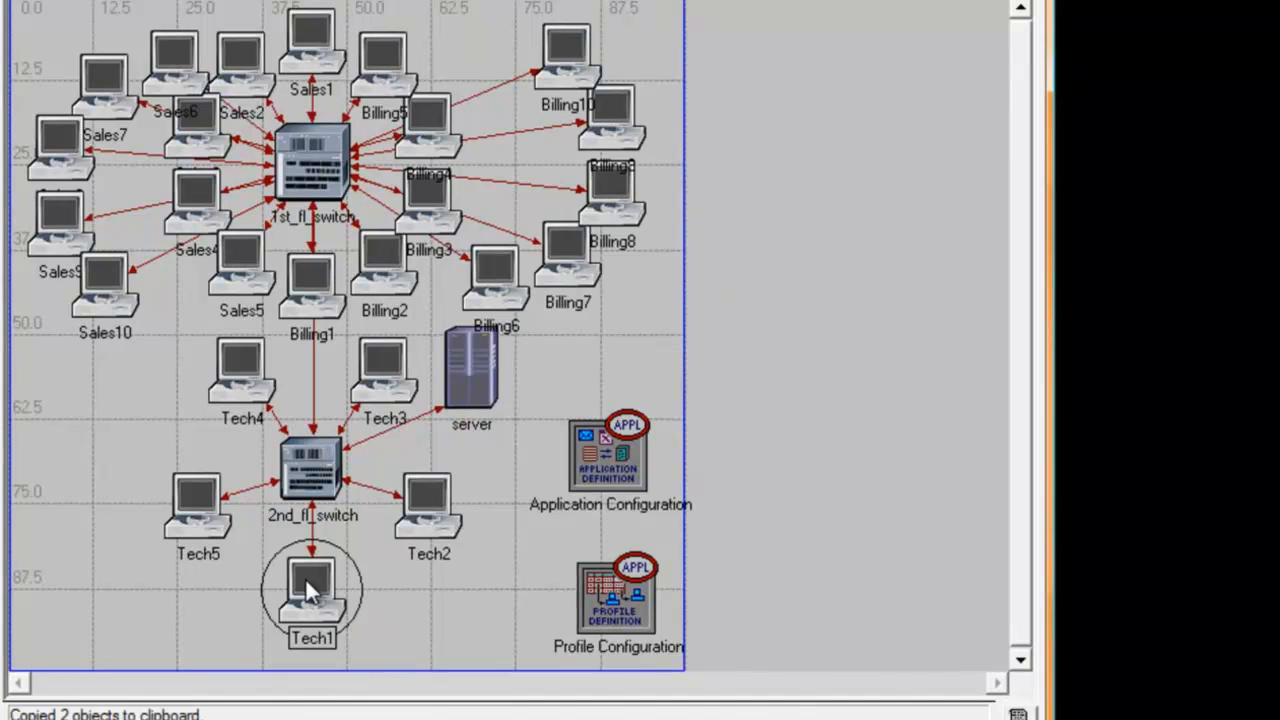
key(ctrl+v)
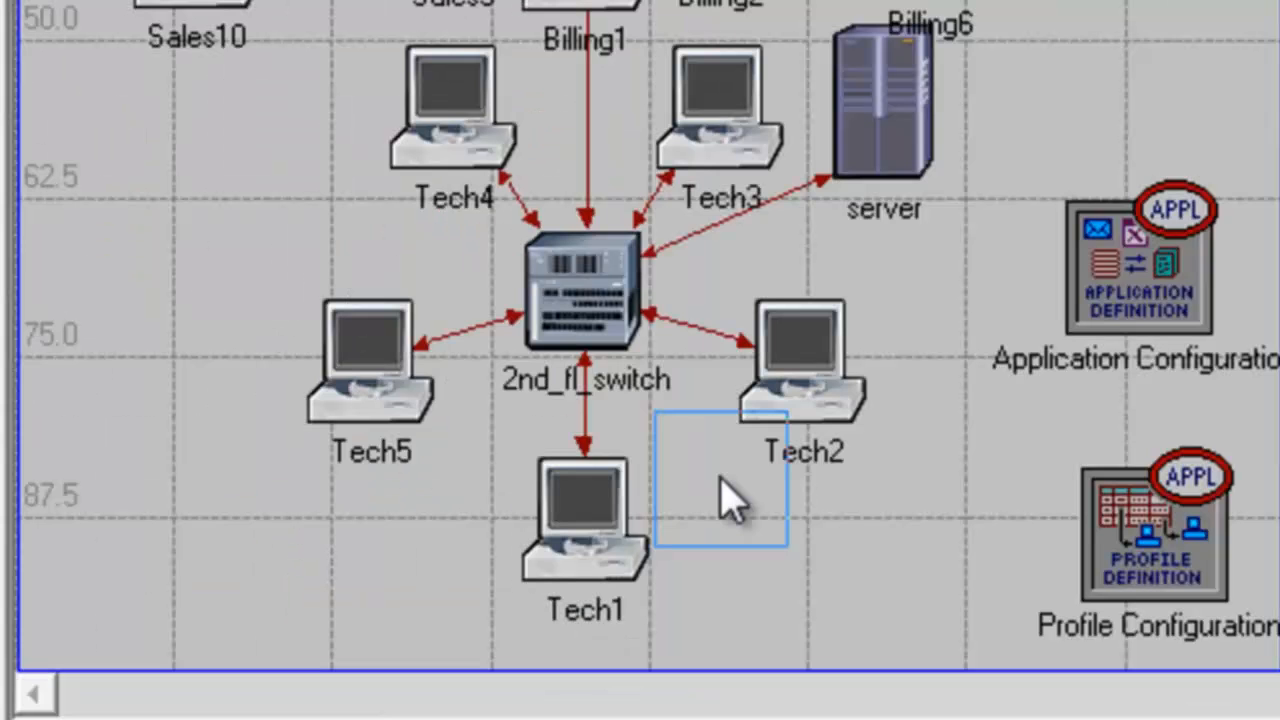
click(386, 570)
click(618, 328)
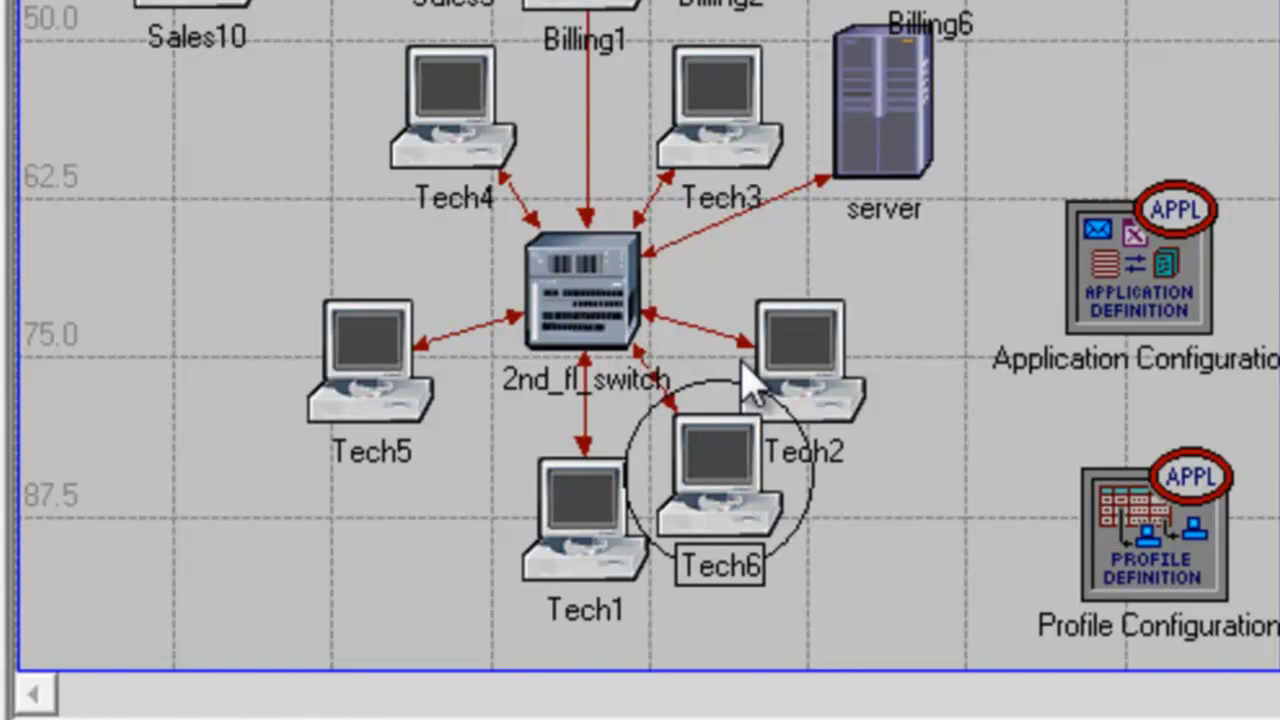
Step: Paste four more Tech1 copies above Tech2, between Tech4 and Tech3, above Tech5 and beside Tech1, connecting each link to 2nd_fl_switch
key(ctrl+v)
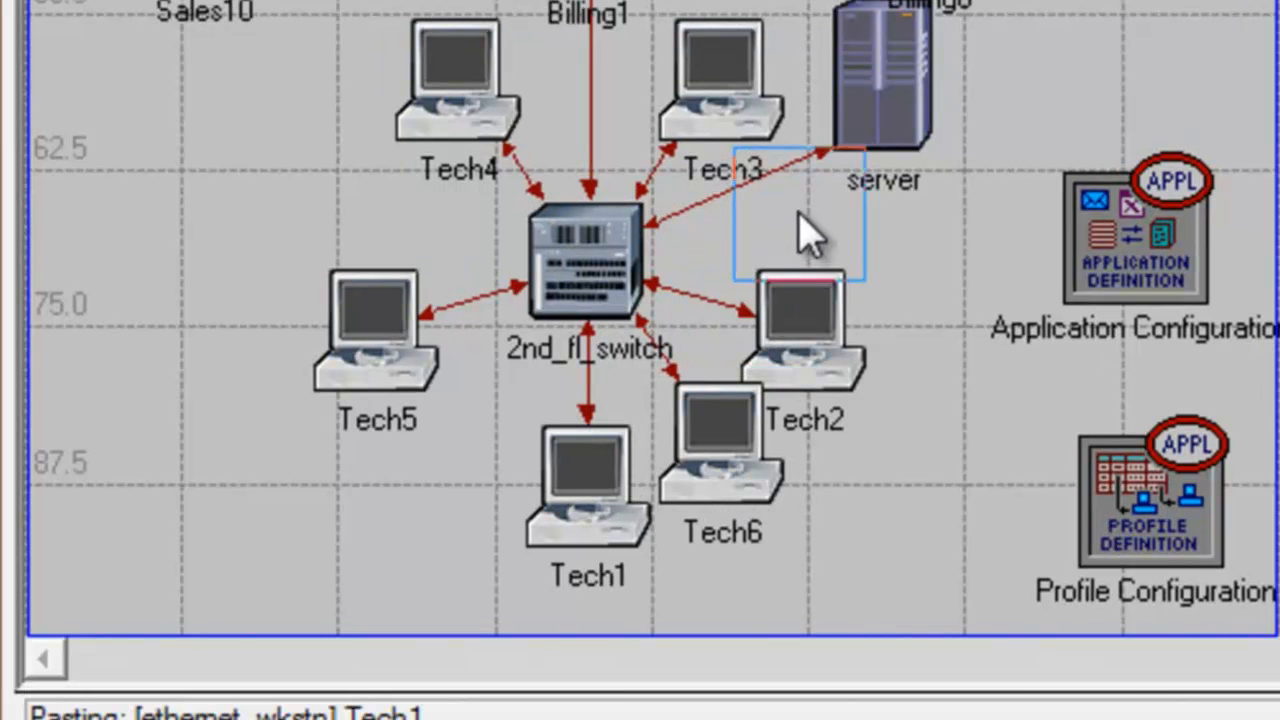
click(805, 258)
click(558, 302)
key(ctrl+v)
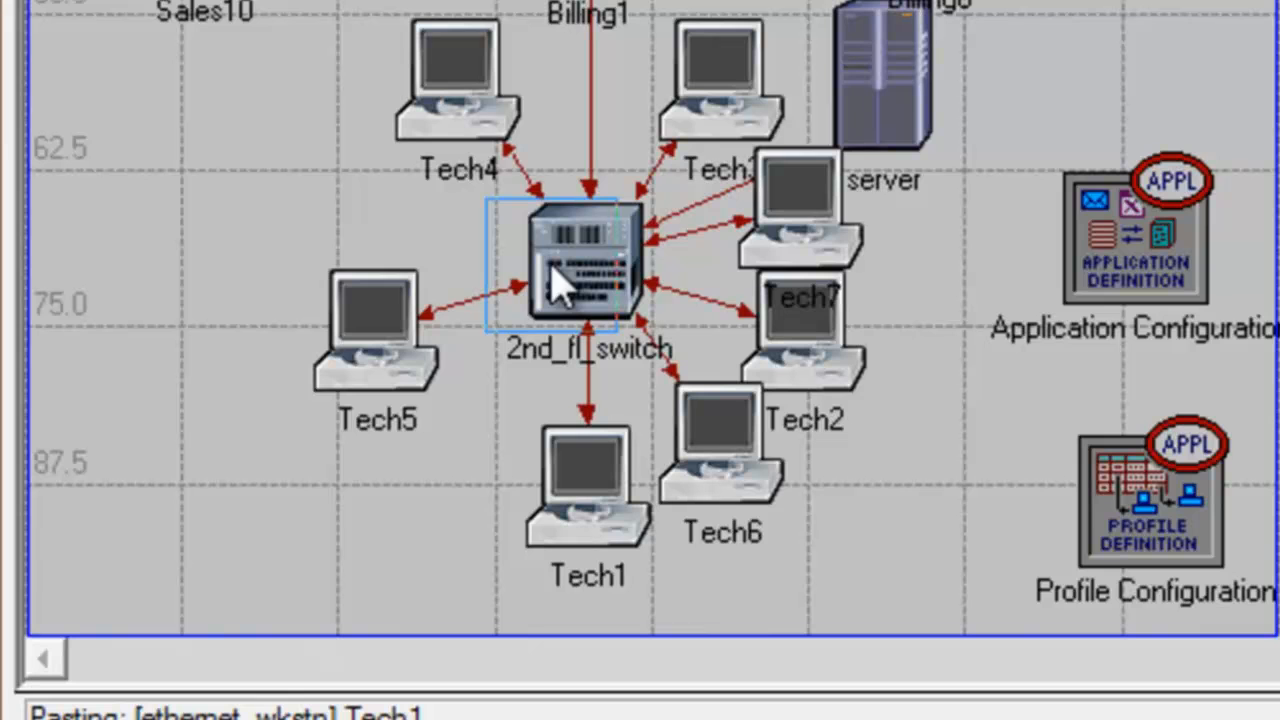
click(613, 97)
click(592, 265)
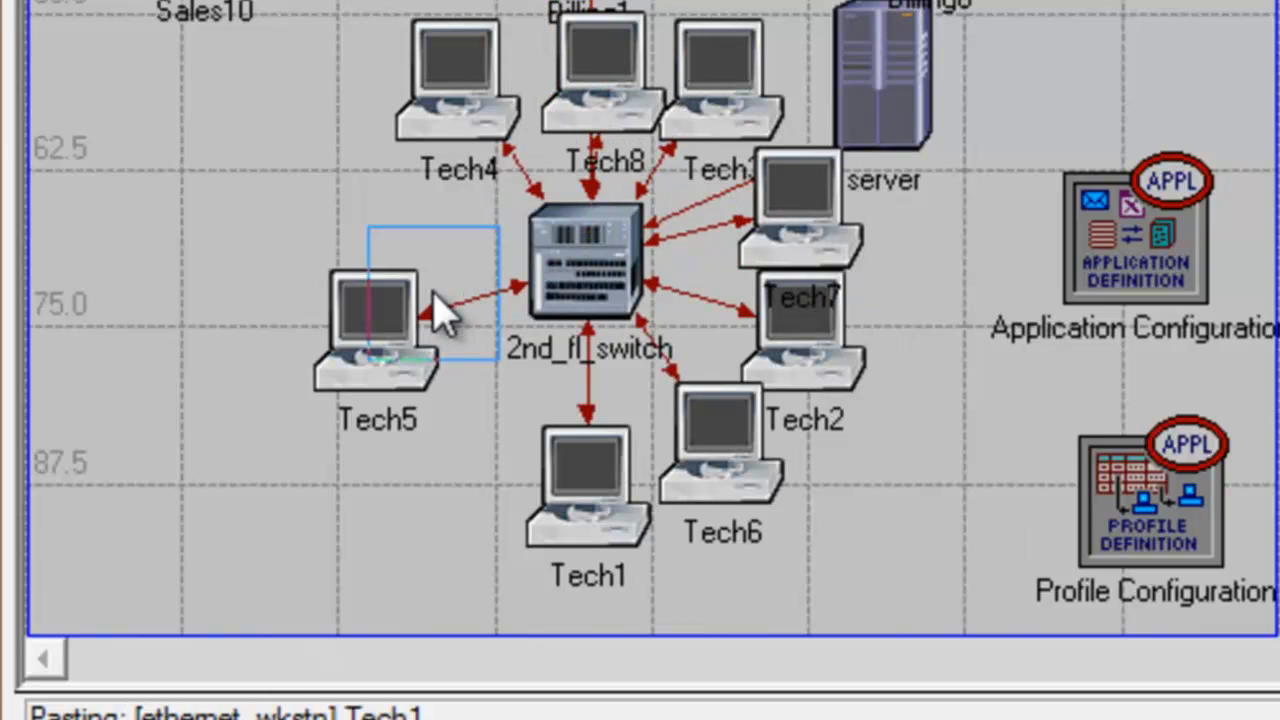
click(402, 245)
click(572, 270)
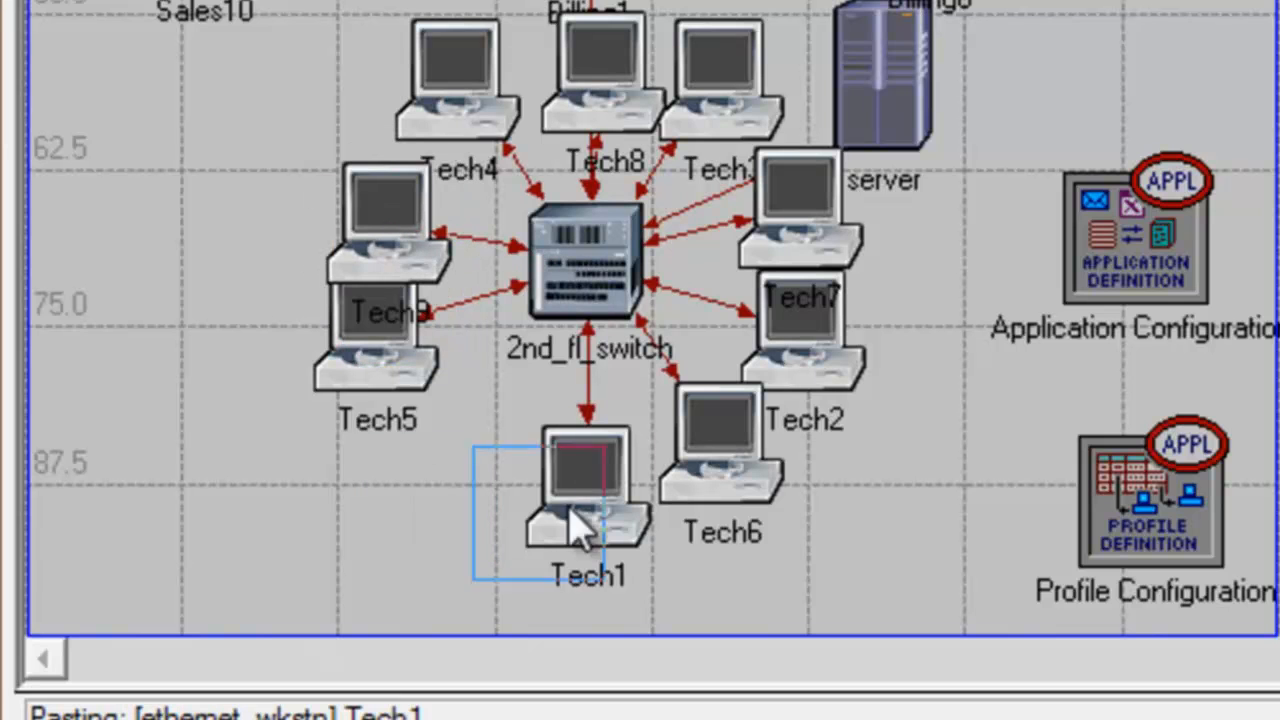
click(471, 466)
click(575, 288)
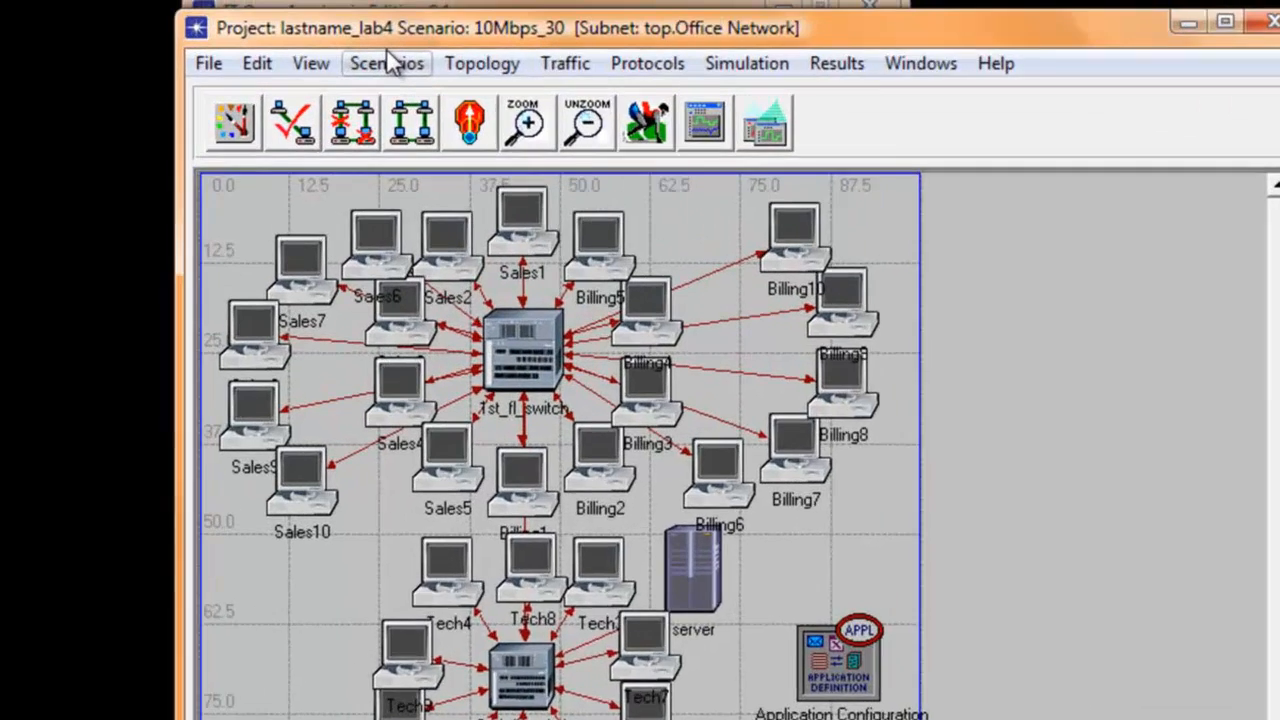
Step: Duplicate the 10Mbps_30 scenario and name the copy 100Mbps_30
click(367, 38)
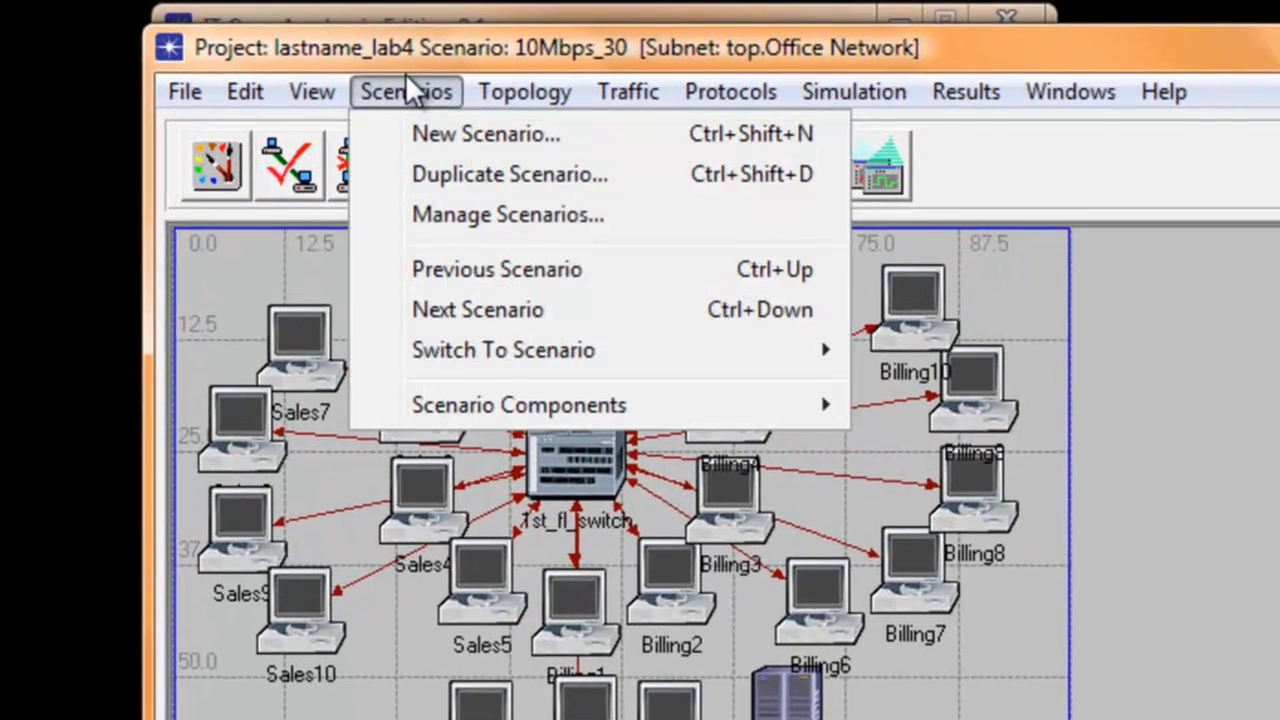
click(450, 178)
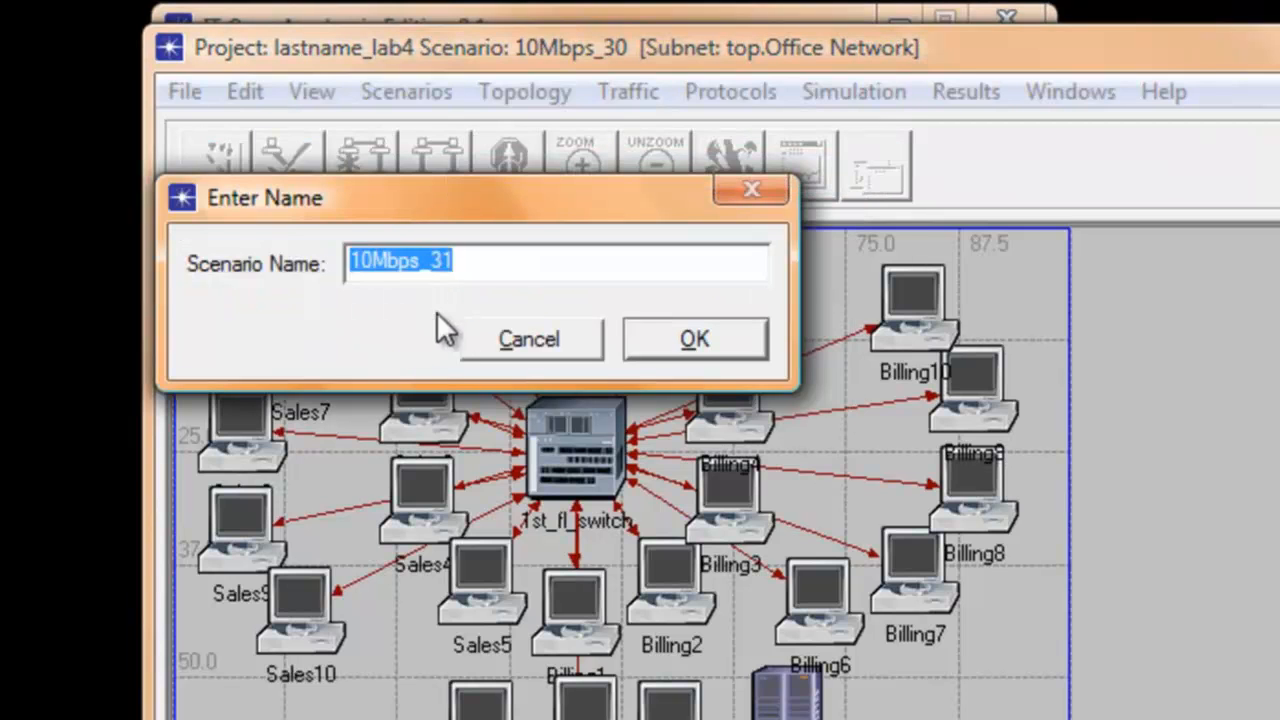
click(374, 264)
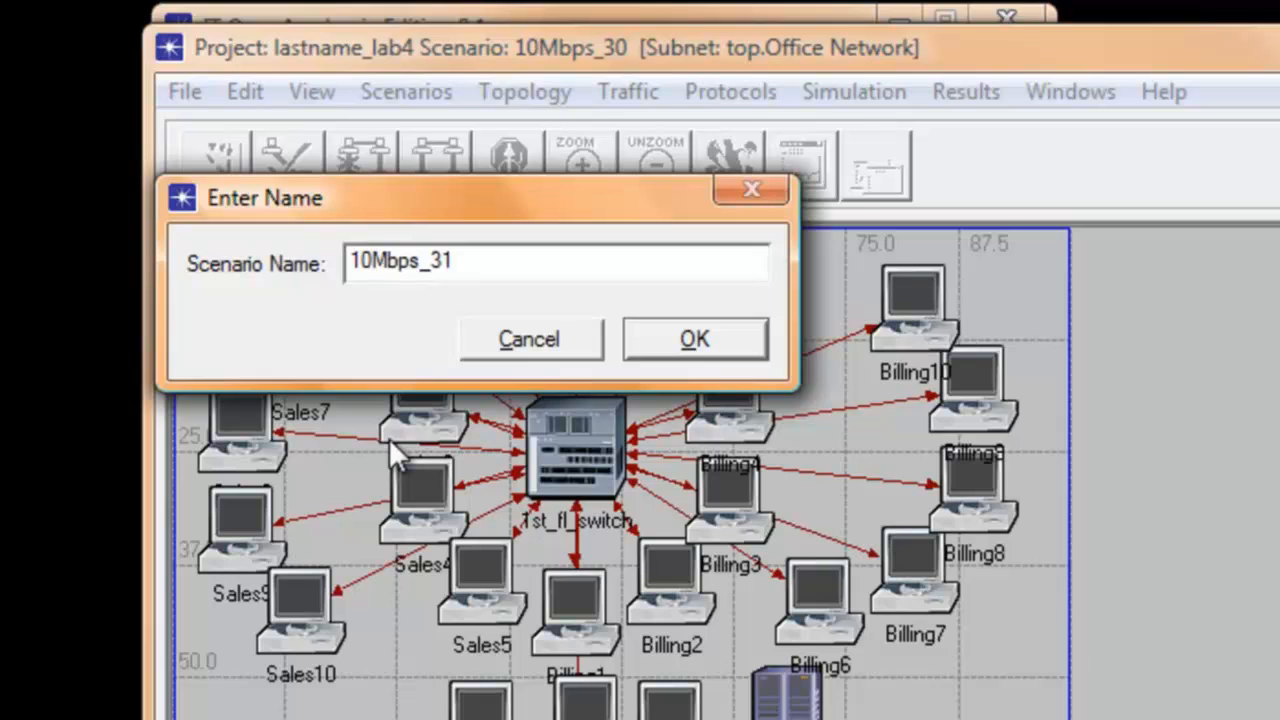
text(0)
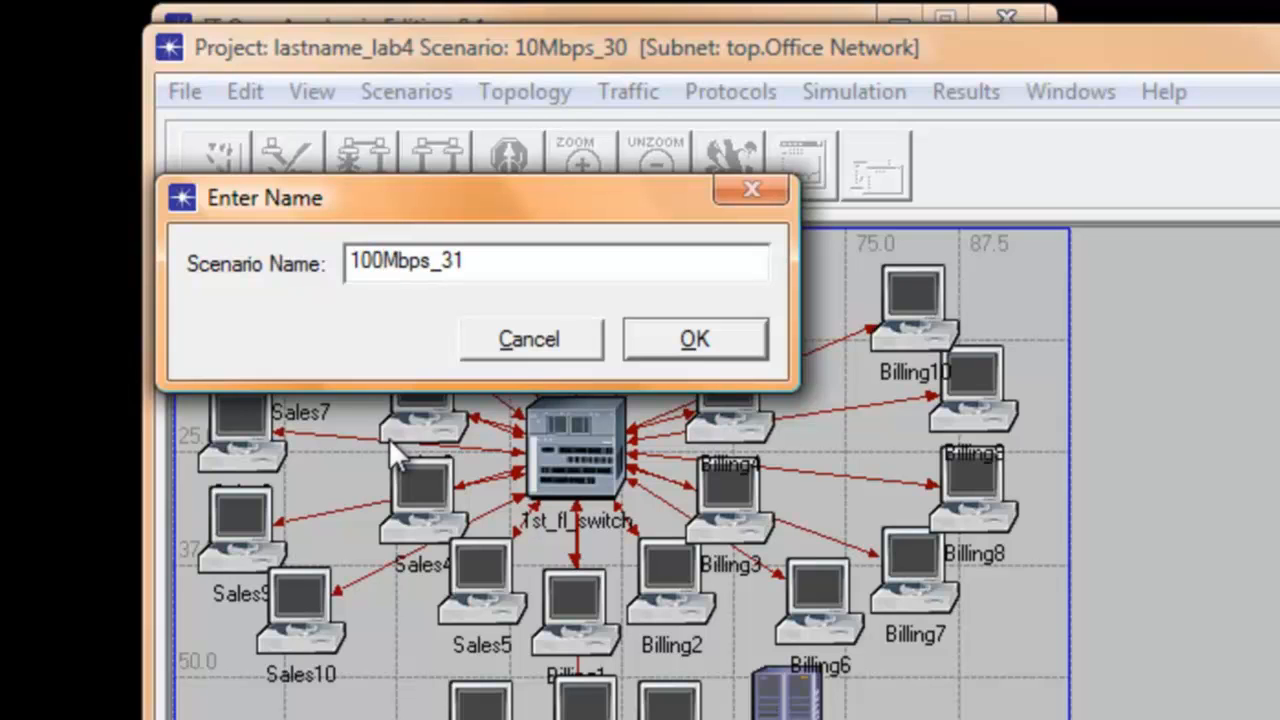
click(480, 262)
key(BackSpace)
text(0)
click(677, 343)
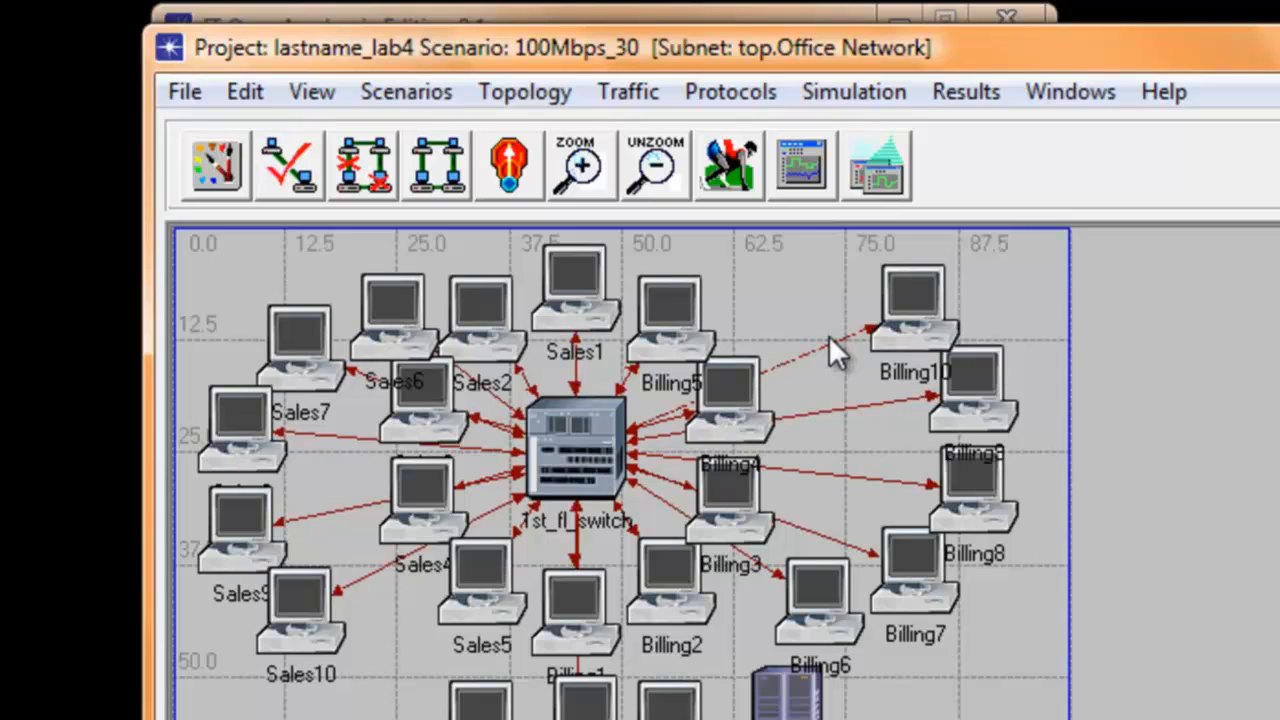
Step: Select all links similar to Billing10's 10BaseT link and set their model to 100BaseT, applying the change to all selected objects
mouse_move(829, 338)
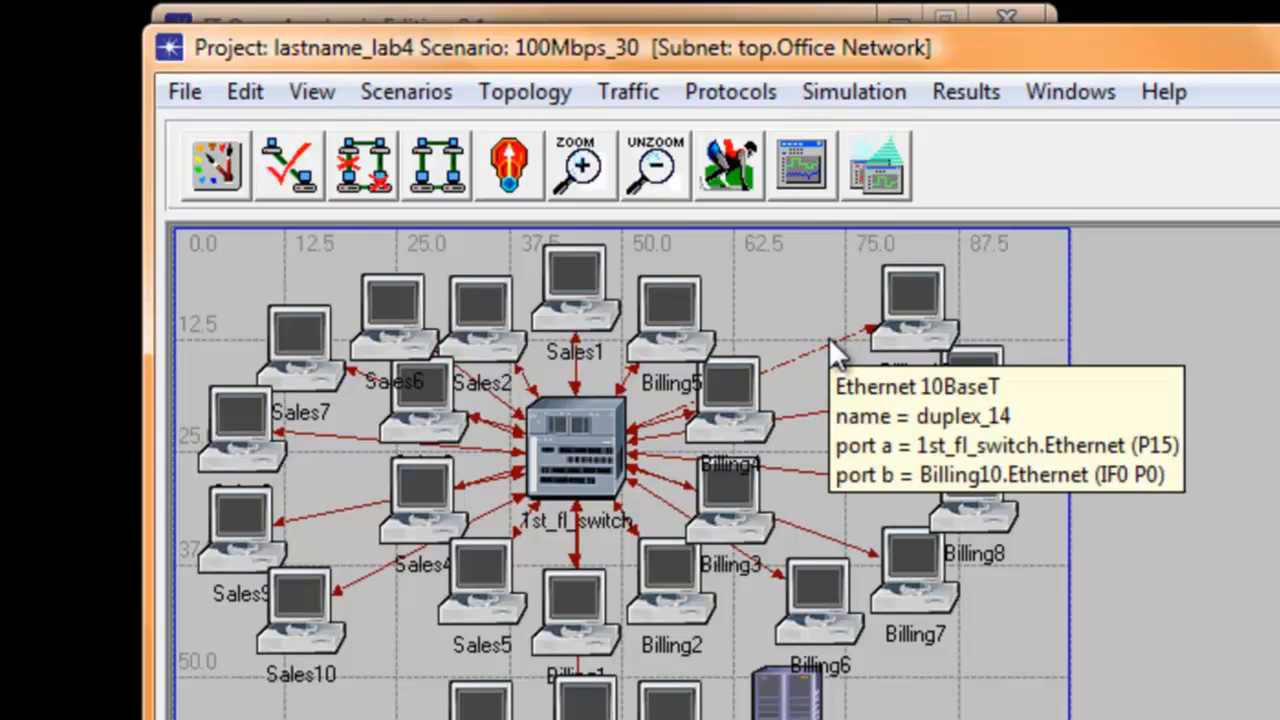
right_click(828, 336)
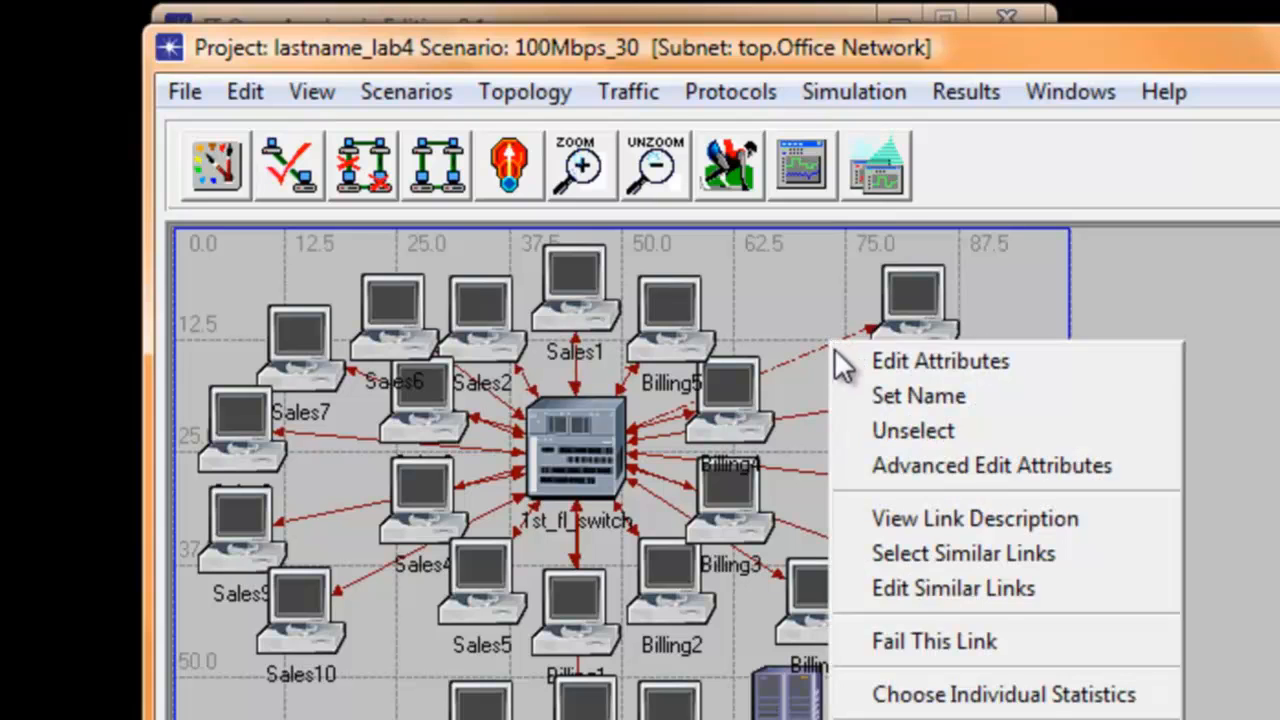
click(940, 553)
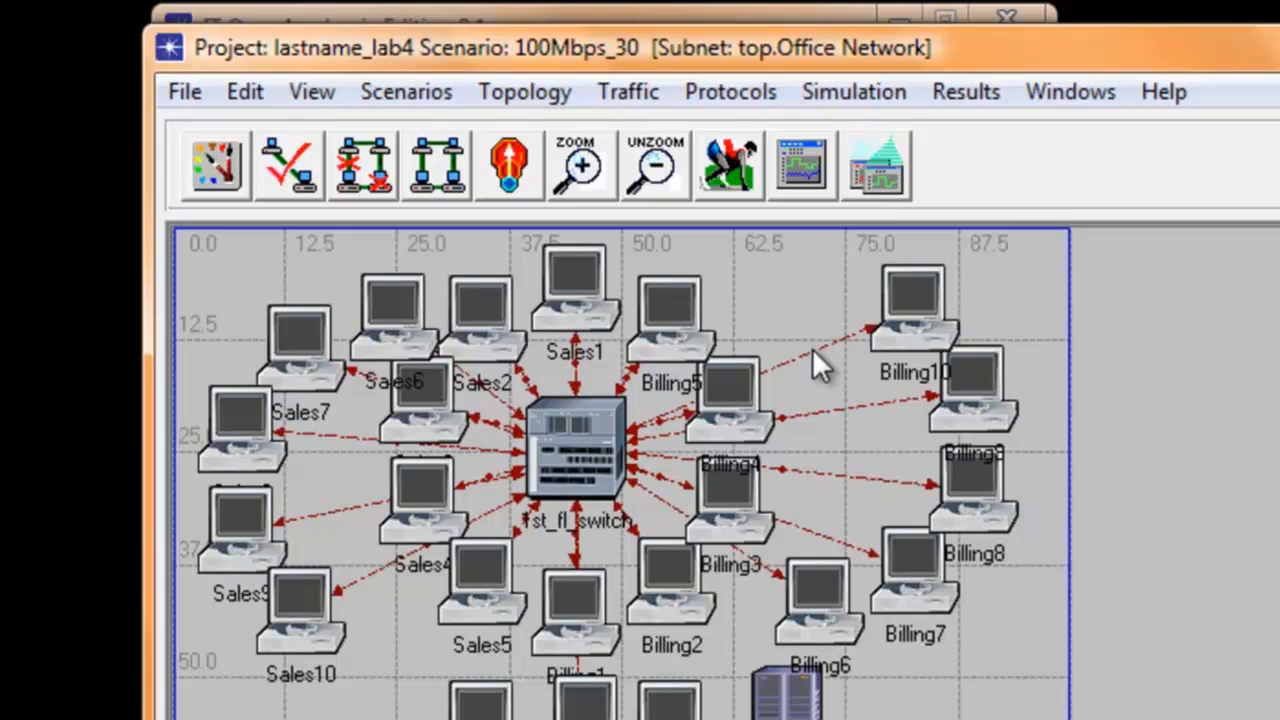
mouse_move(814, 352)
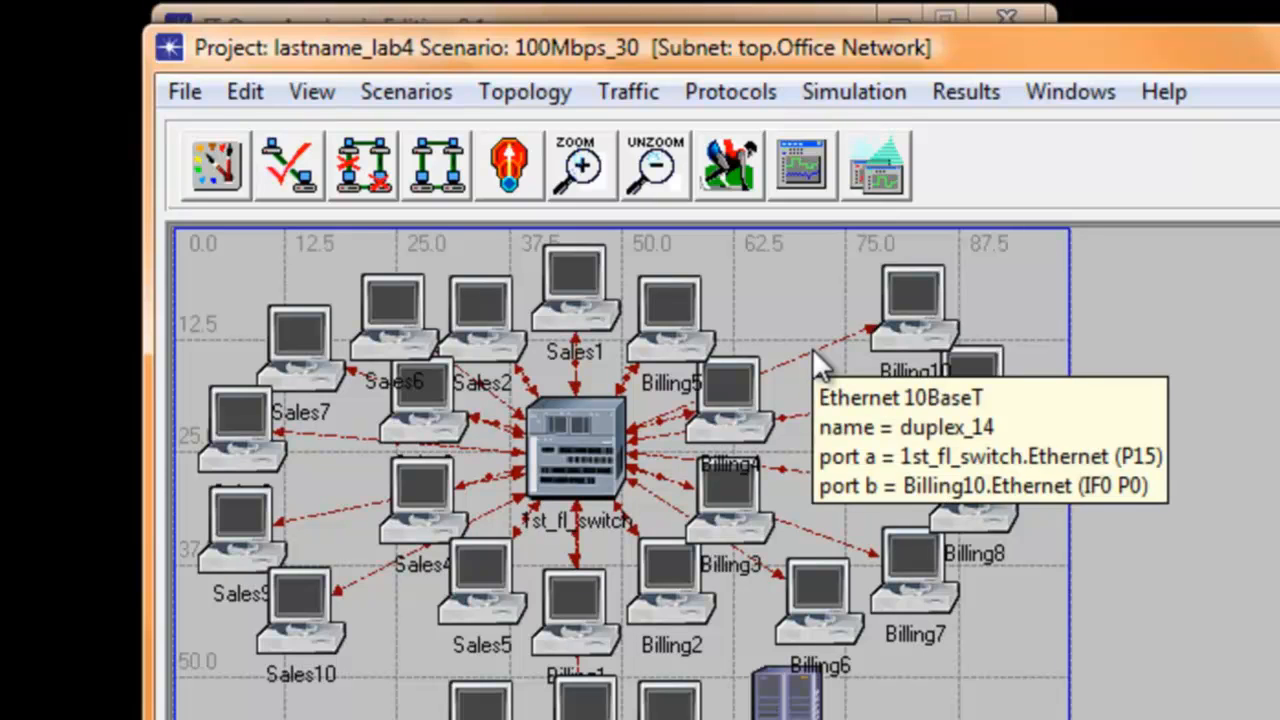
right_click(812, 348)
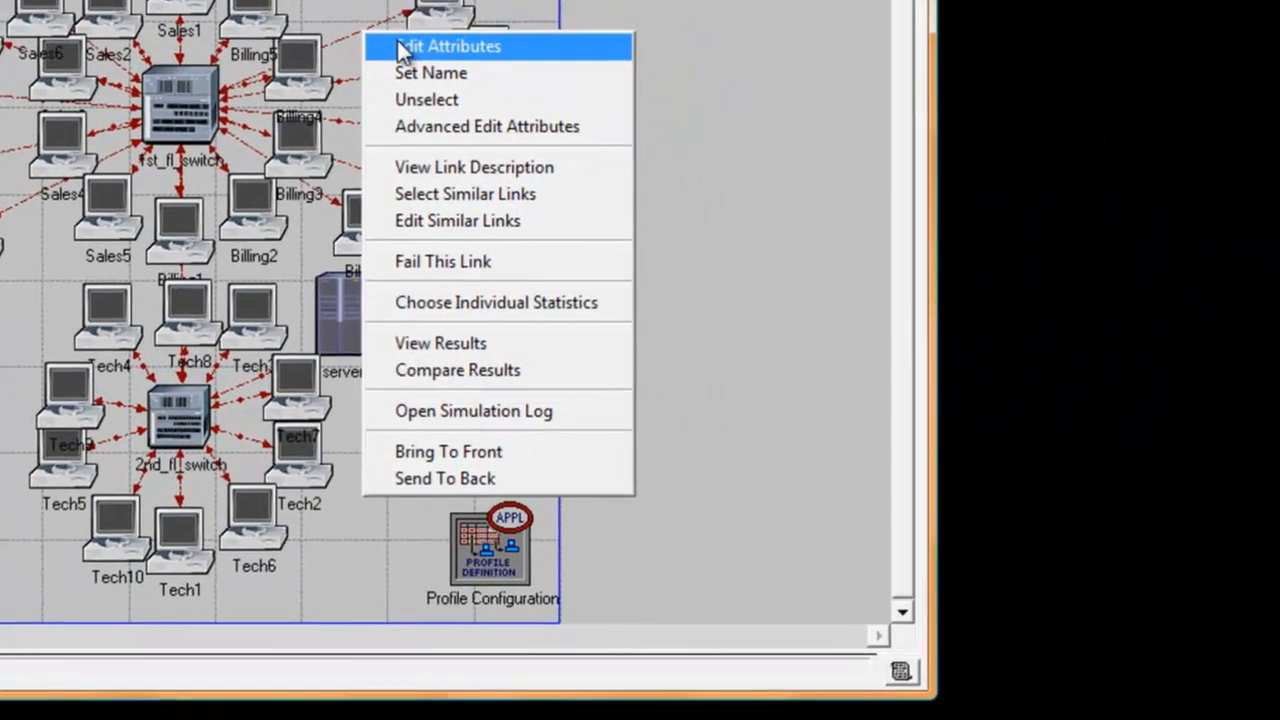
click(650, 230)
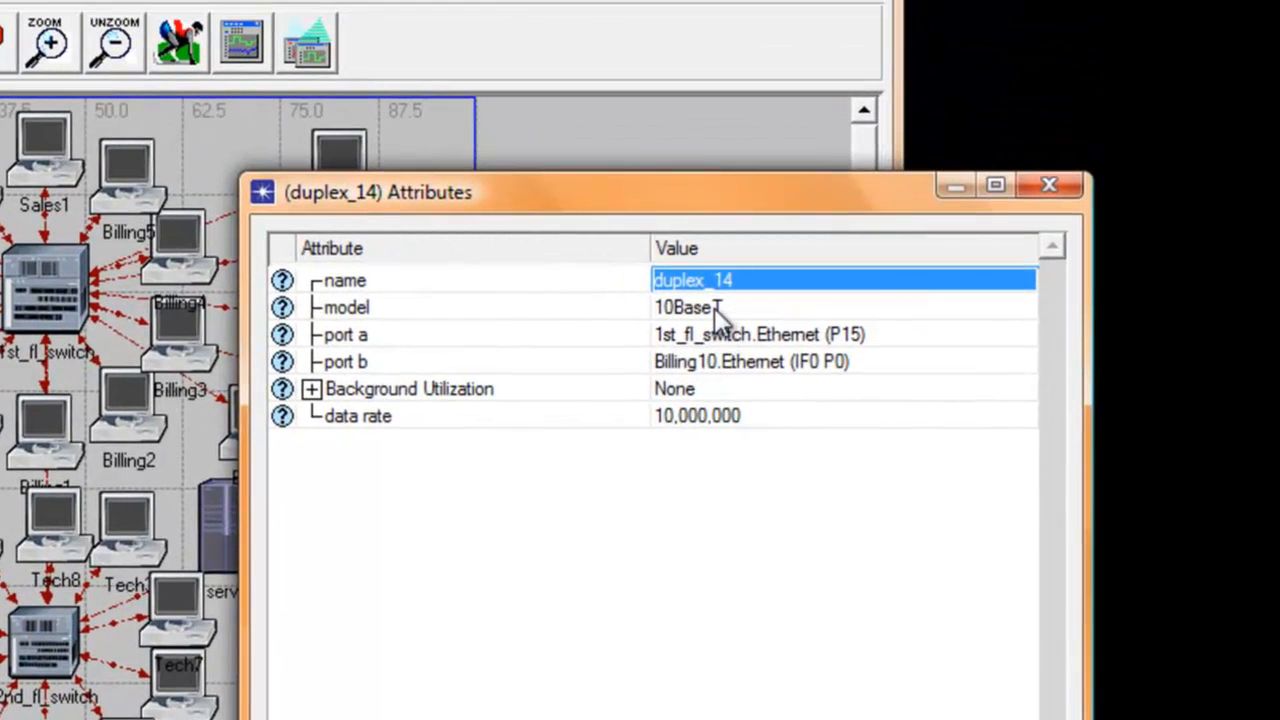
click(714, 308)
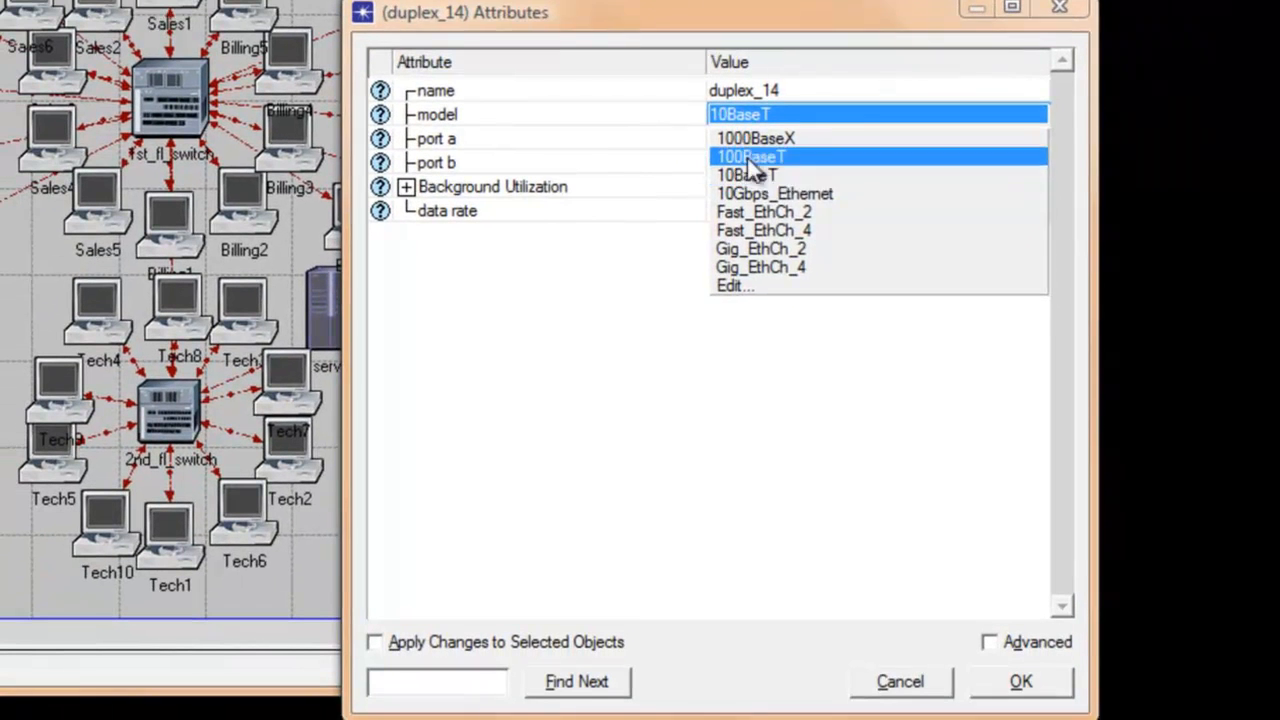
click(701, 355)
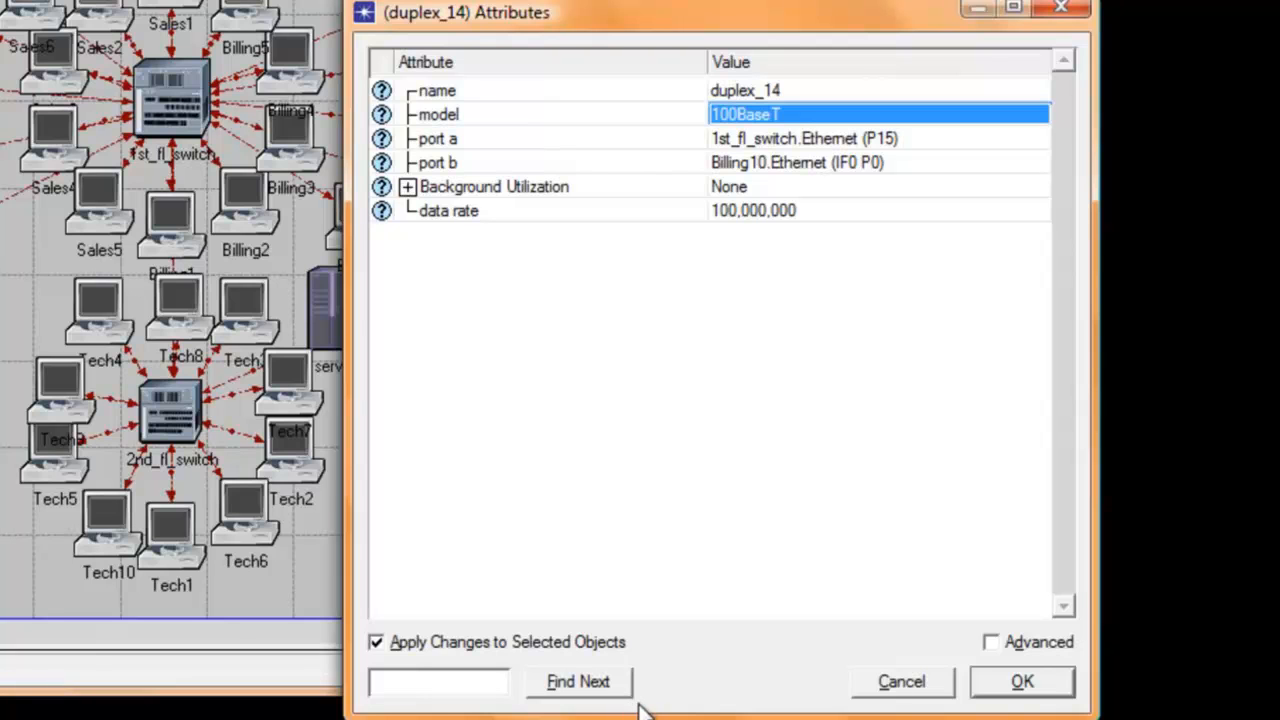
click(1010, 692)
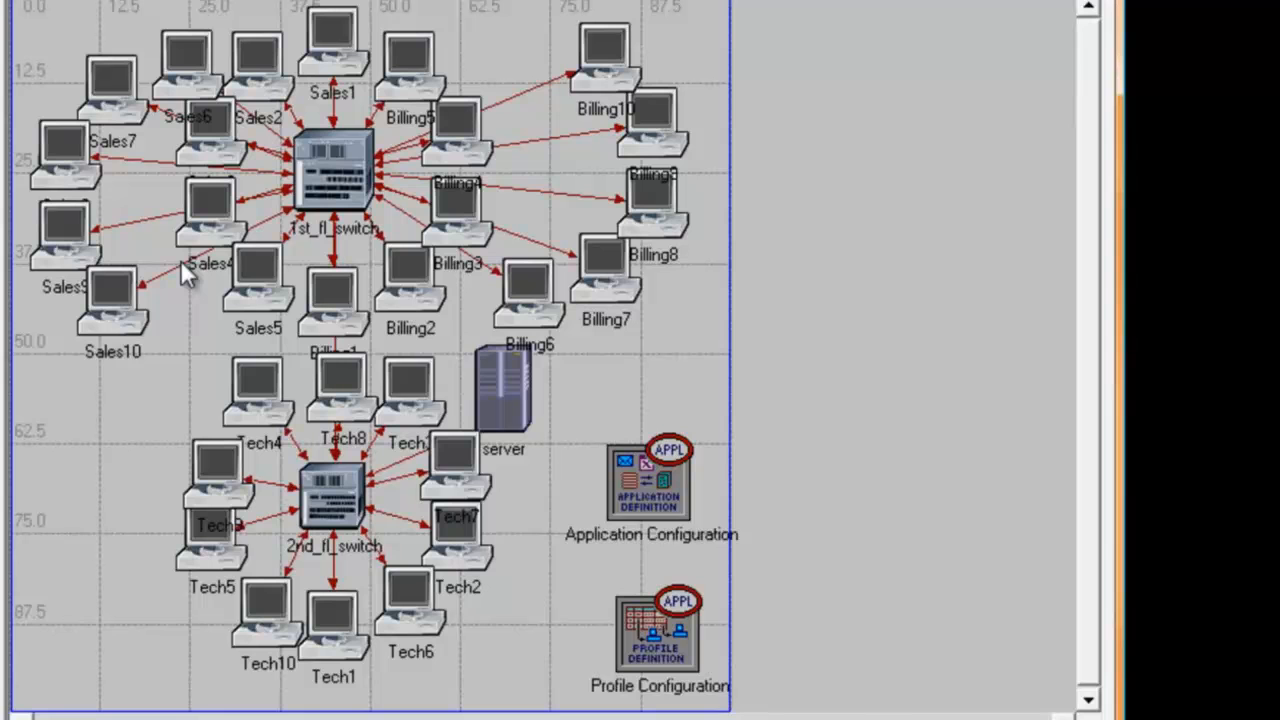
mouse_move(180, 260)
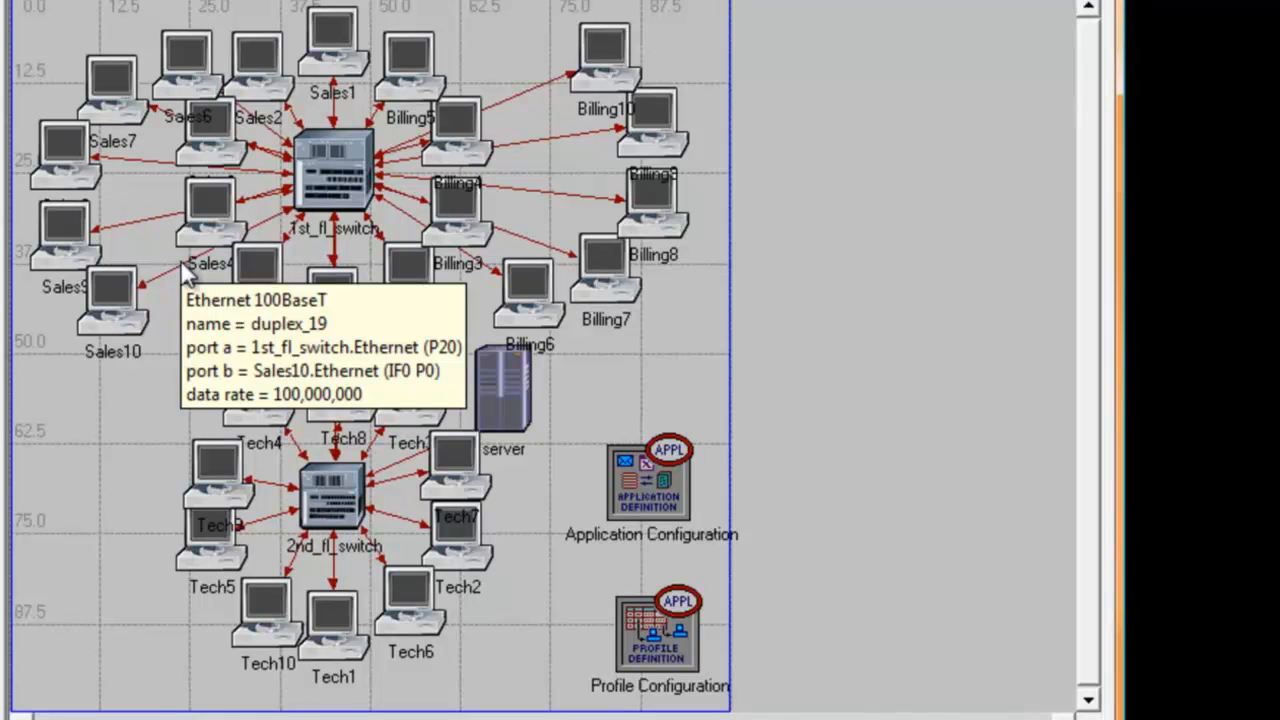